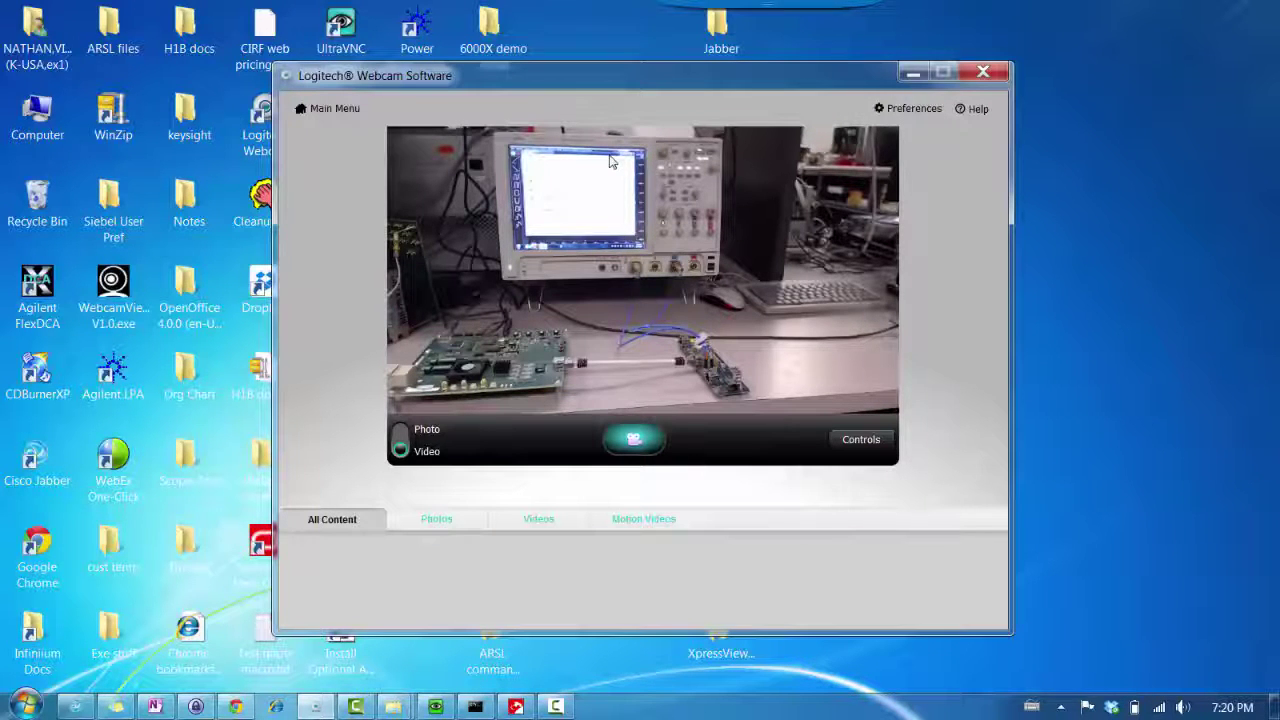
Step: Put away the webcam view and restore the remote oscilloscope session showing the Set Up page
{"action": "left_click", "coordinate": [921, 76]}
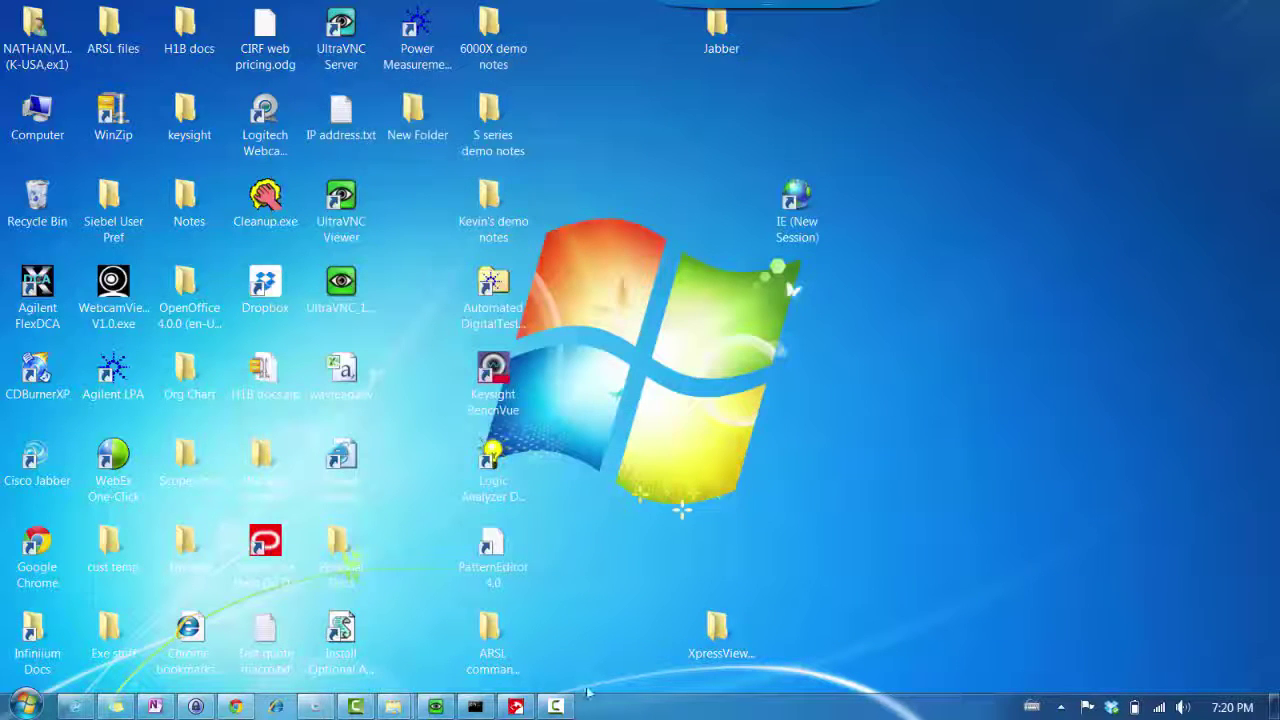
{"action": "left_click", "coordinate": [448, 710]}
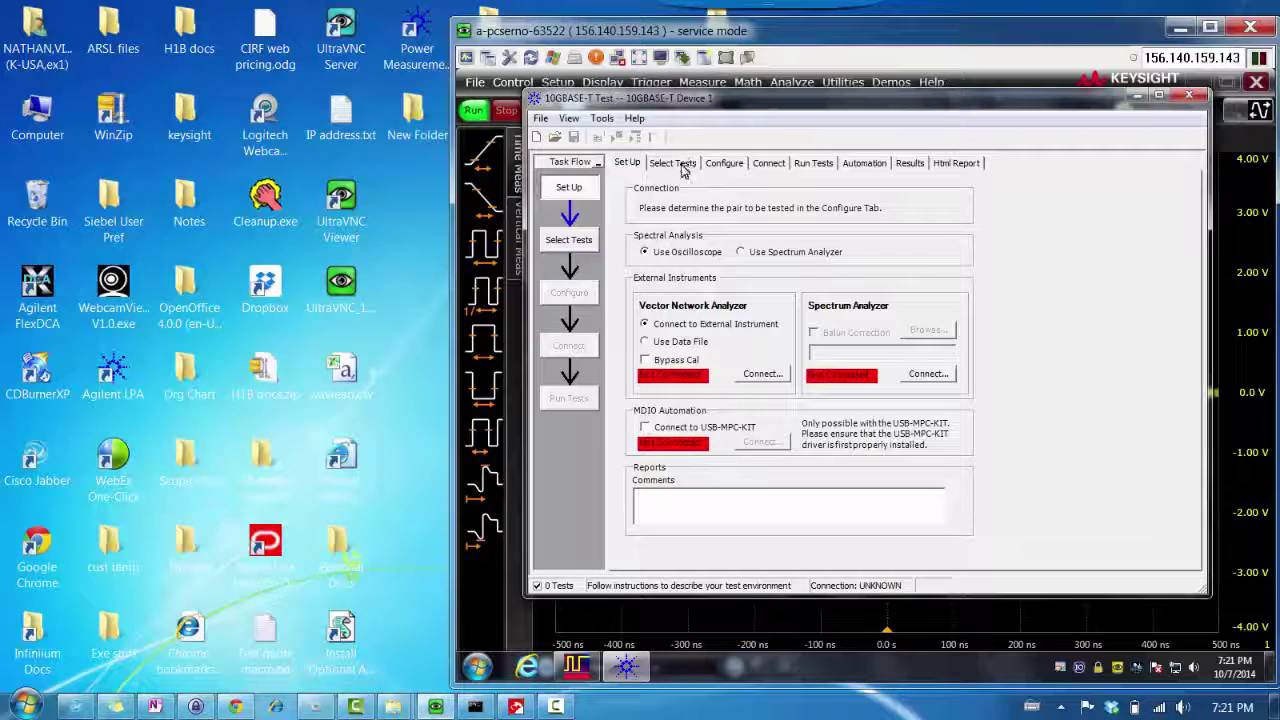
Step: Check Transmitter Timing Jitter (Master) in the Select Tests list so one test is chosen
{"action": "left_click", "coordinate": [684, 168]}
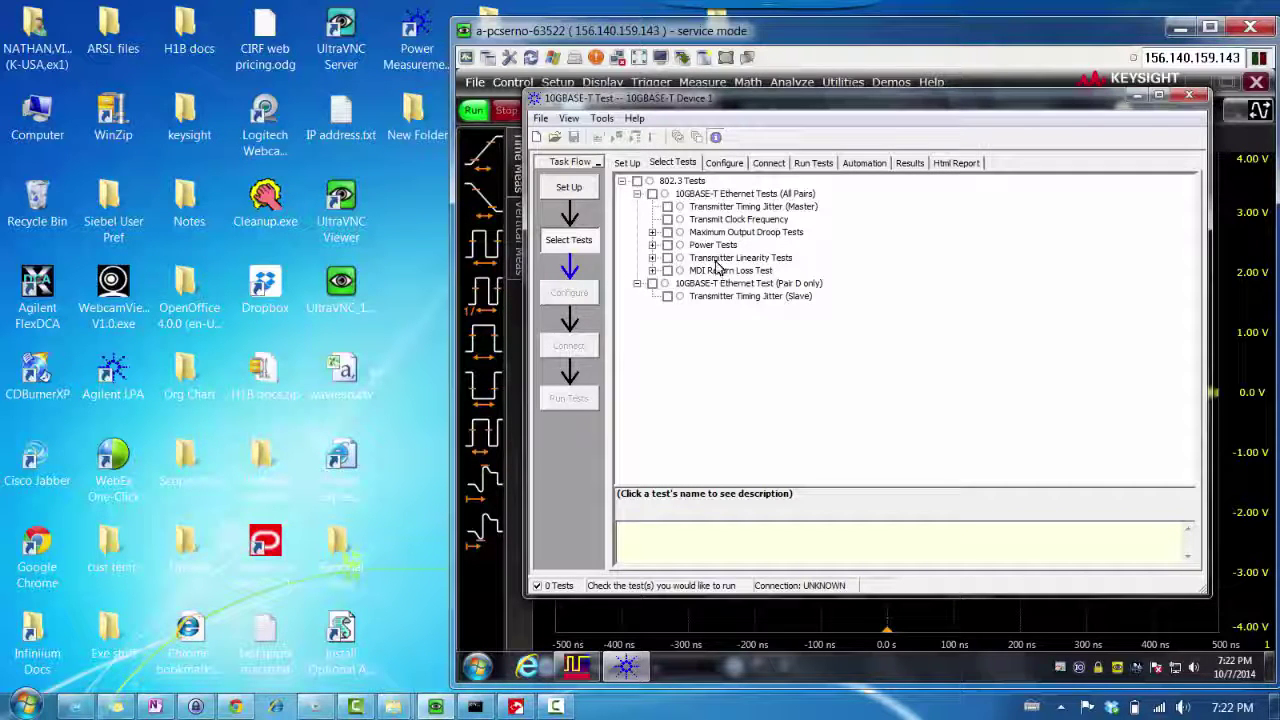
{"action": "left_click", "coordinate": [667, 209]}
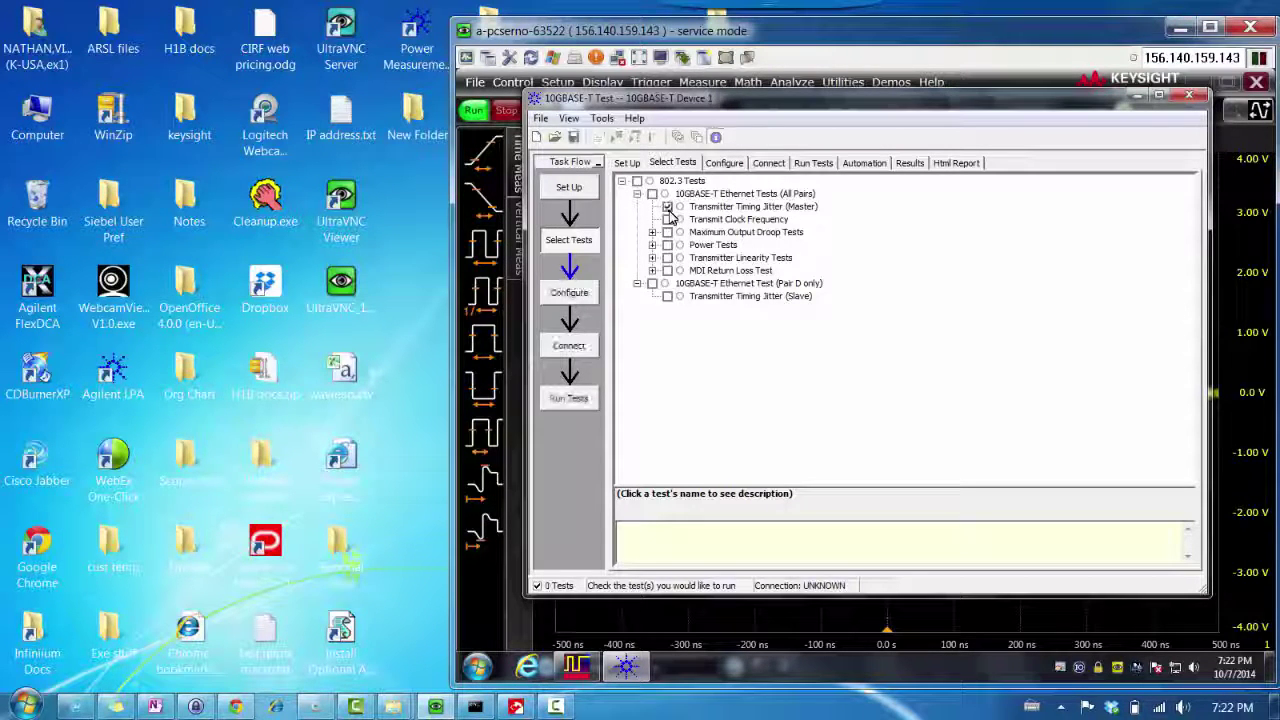
Step: On the Configure page, change the Test Pair setting from ALL to Pair A
{"action": "left_click", "coordinate": [730, 165]}
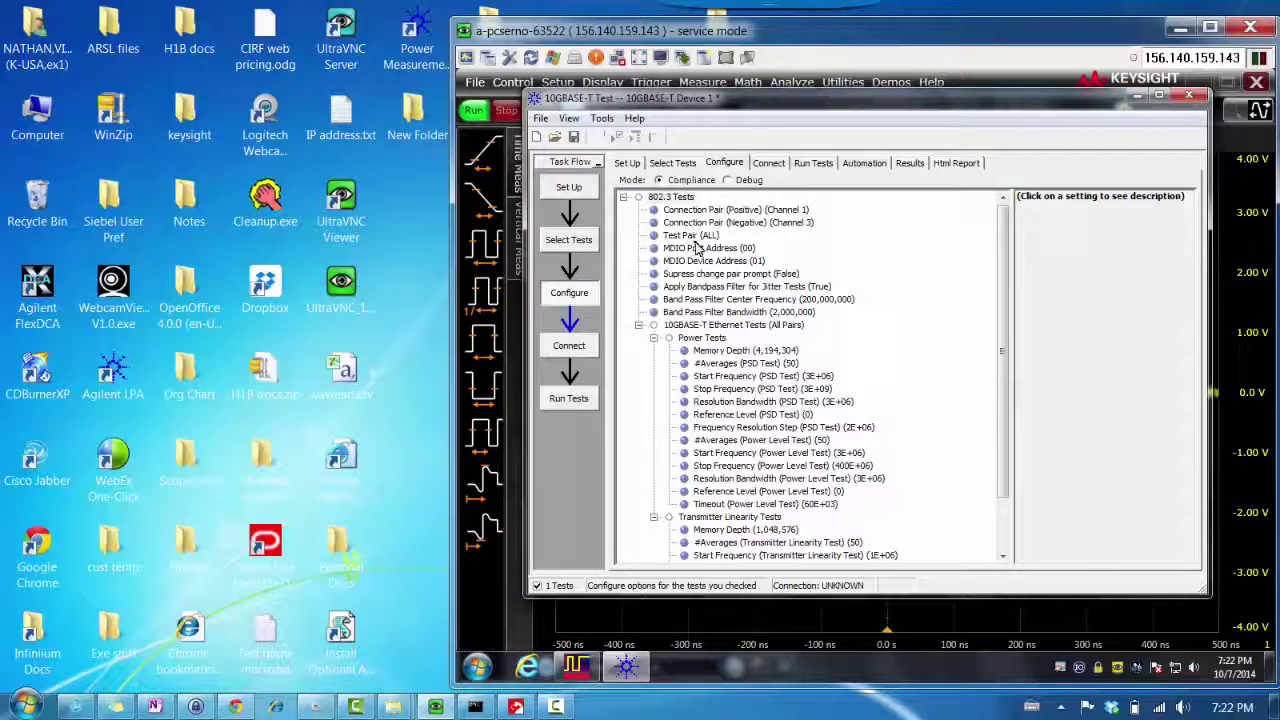
{"action": "left_click", "coordinate": [690, 235]}
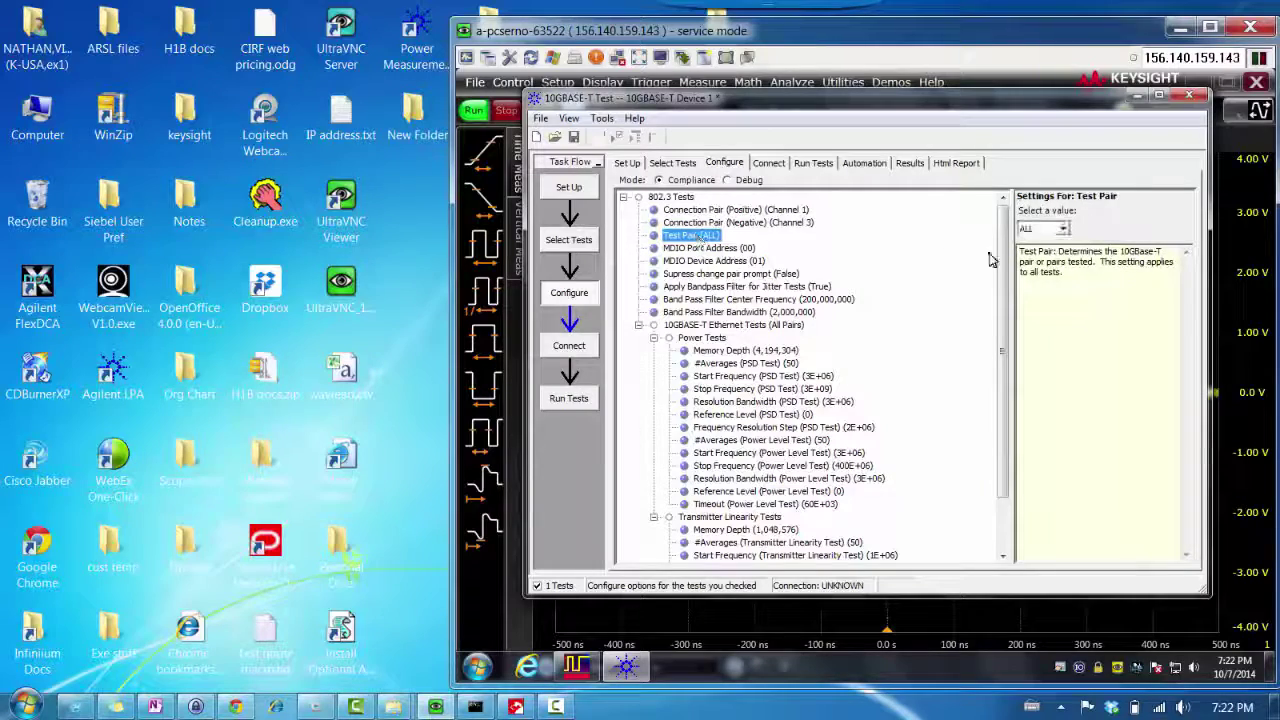
{"action": "left_click", "coordinate": [1062, 229]}
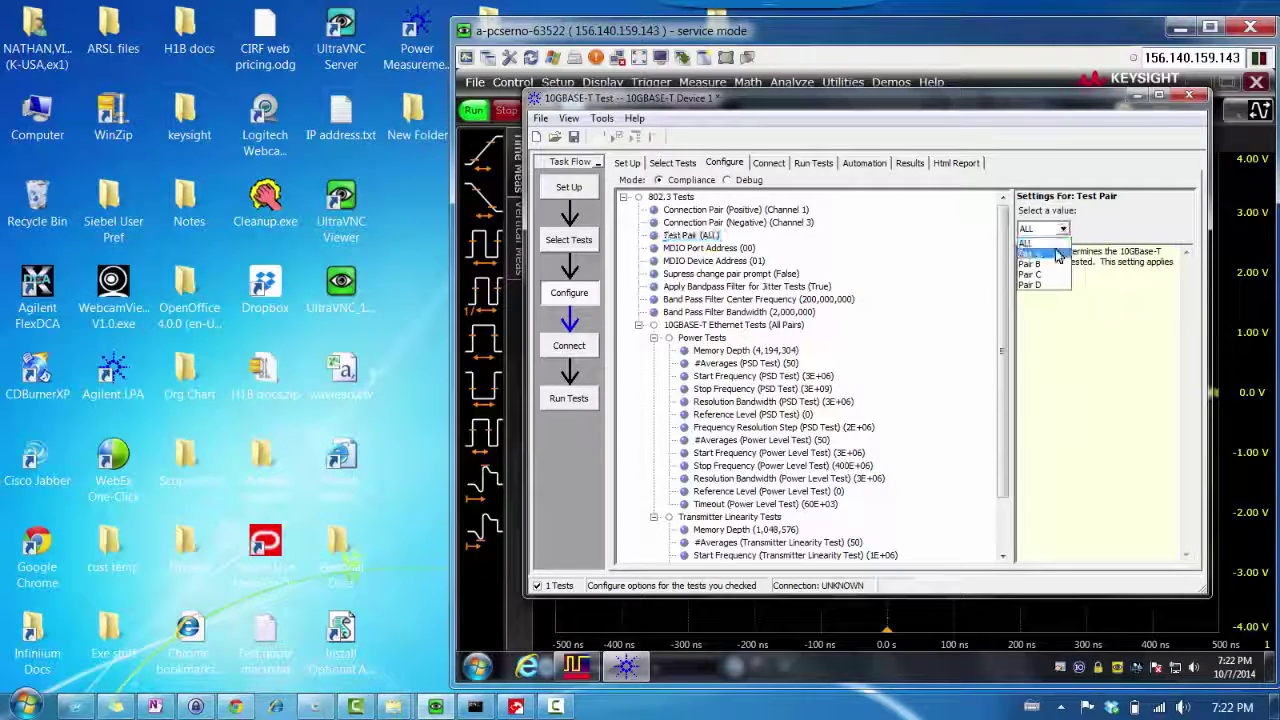
{"action": "left_click", "coordinate": [1058, 256]}
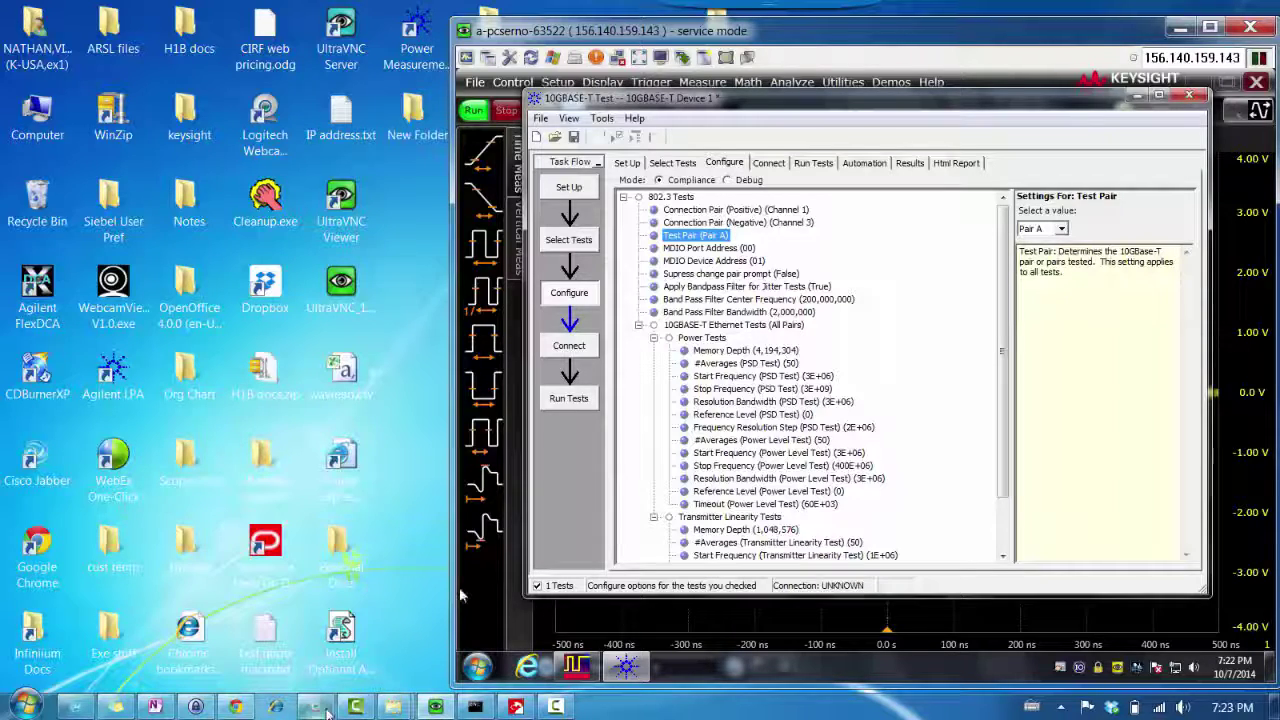
{"action": "mouse_move", "coordinate": [316, 712]}
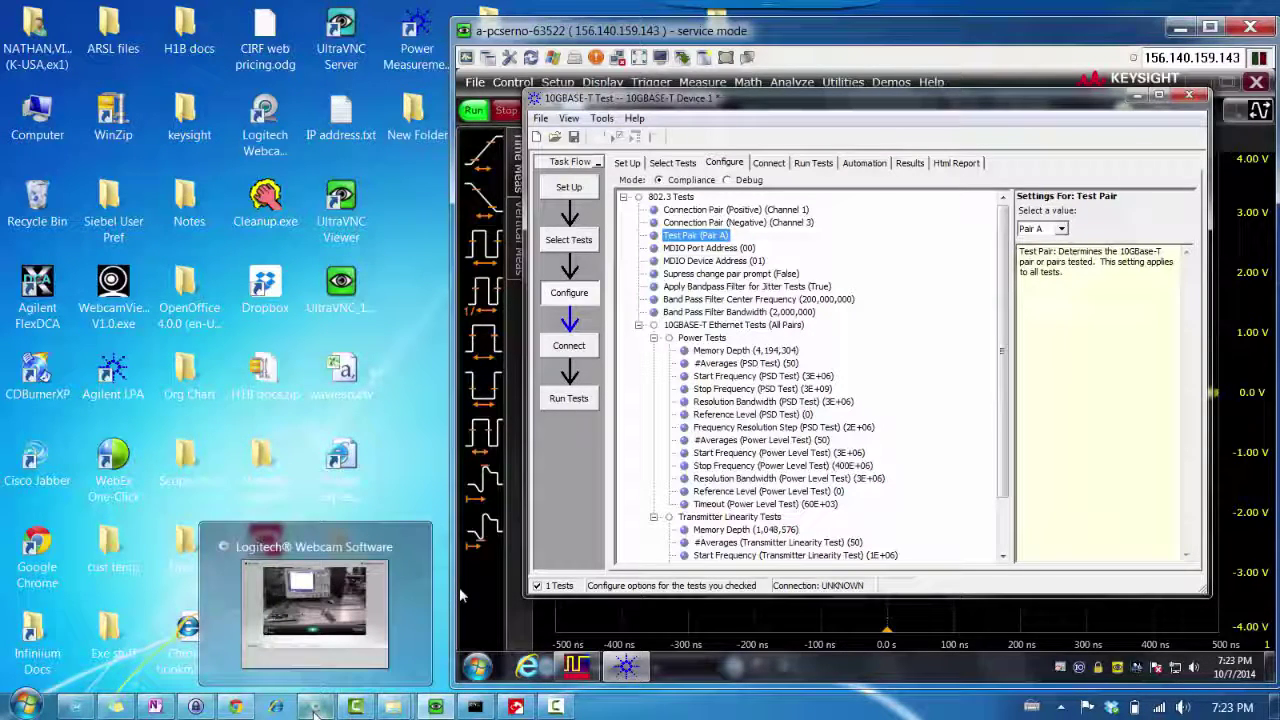
{"action": "left_click", "coordinate": [315, 610]}
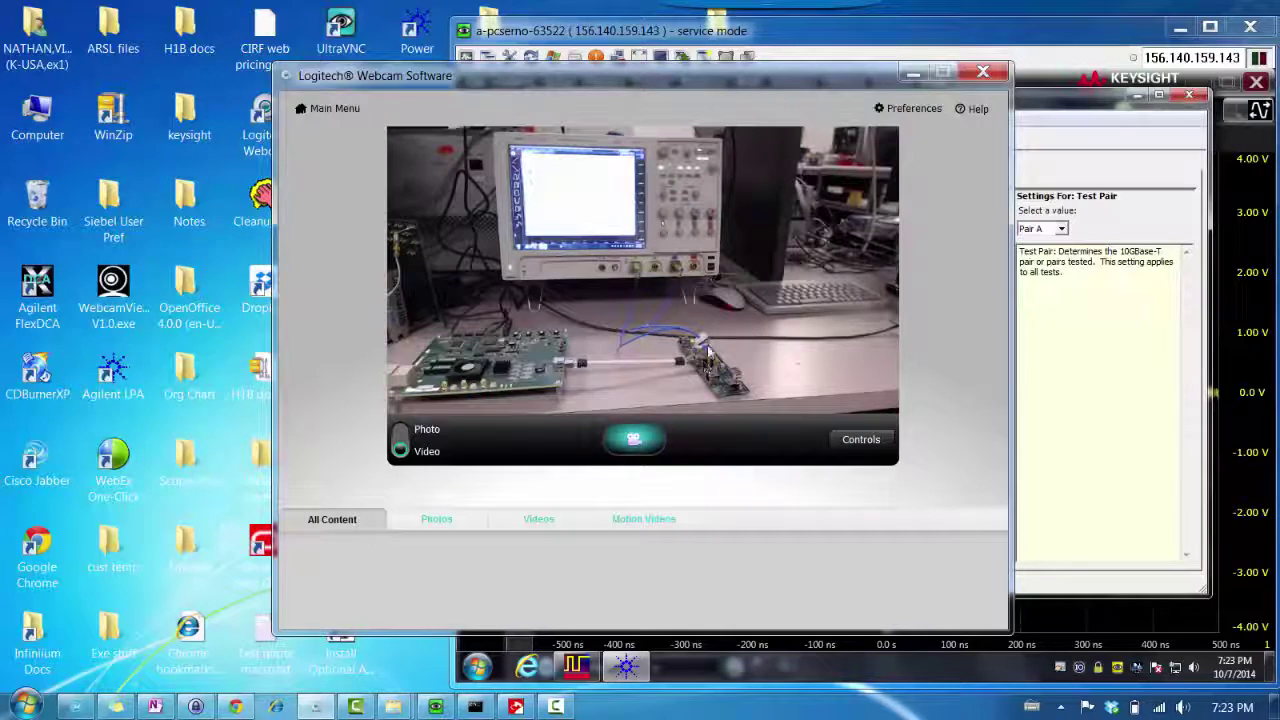
{"action": "left_click", "coordinate": [914, 76]}
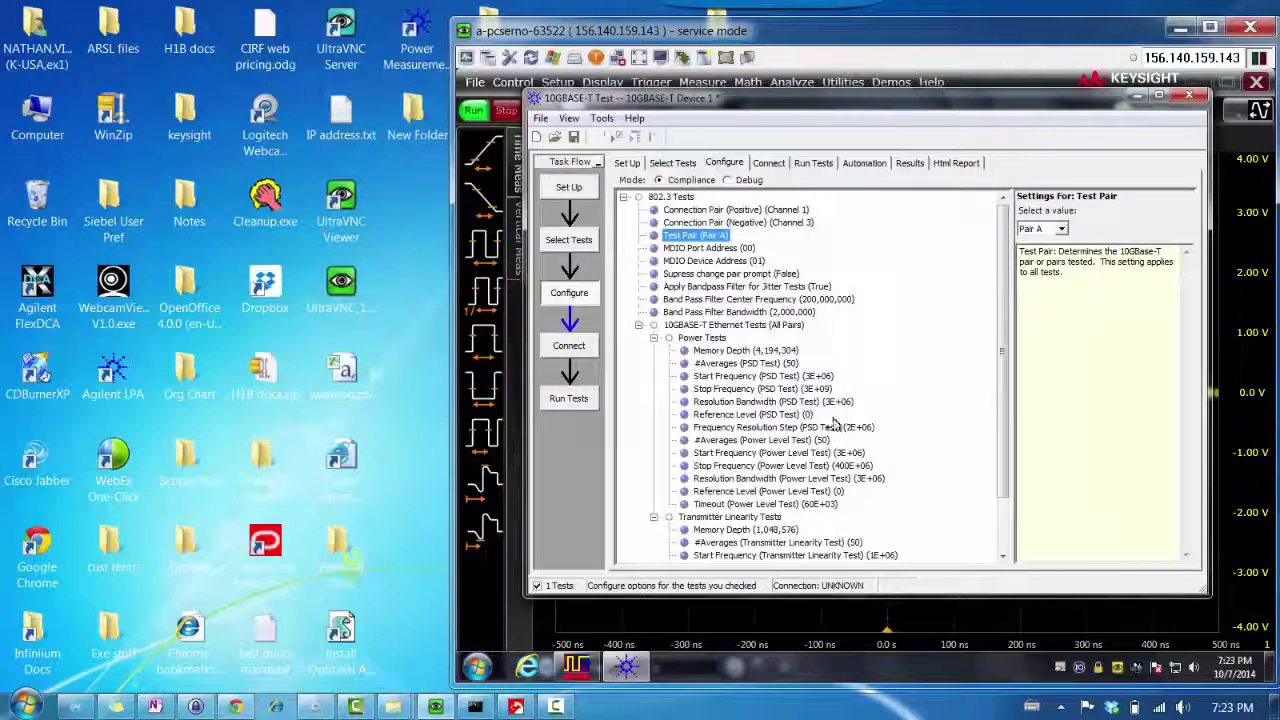
Step: Read through the jitter test's connection instructions, then minimize the test app to reveal the waveform
{"action": "left_click", "coordinate": [765, 163]}
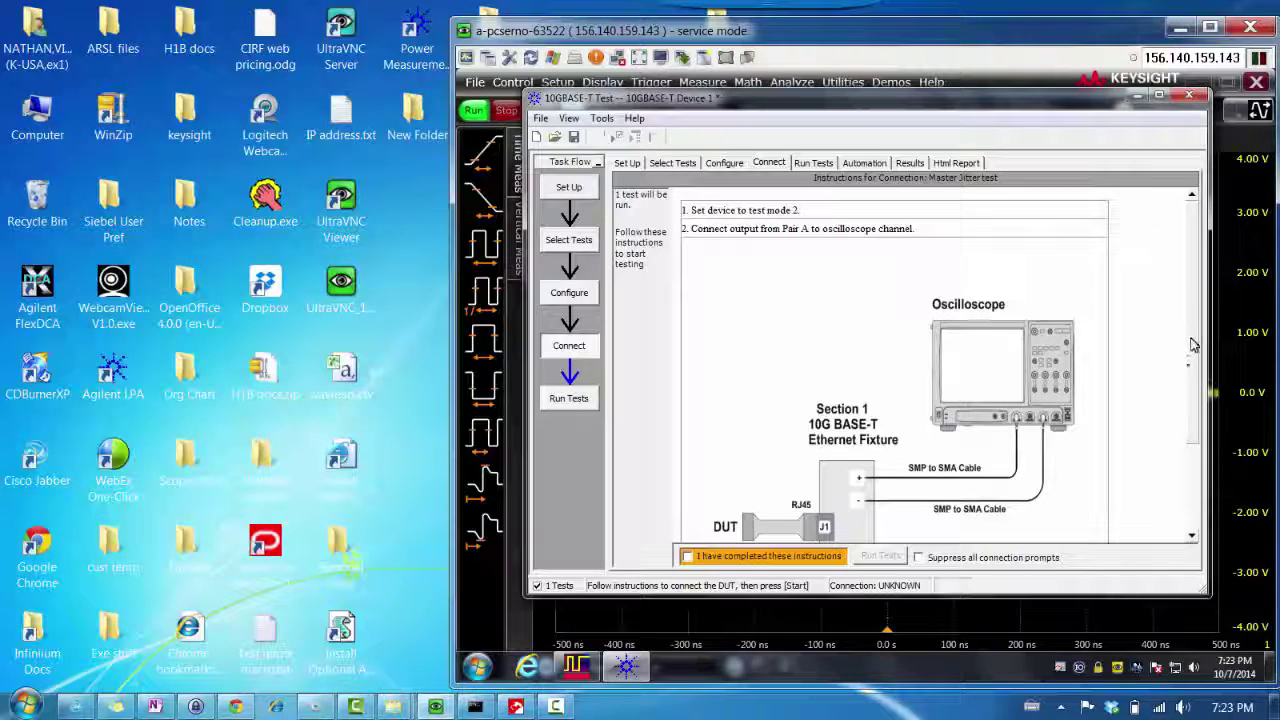
{"action": "scroll", "coordinate": [1192, 345], "scroll_direction": "down", "scroll_amount": 2}
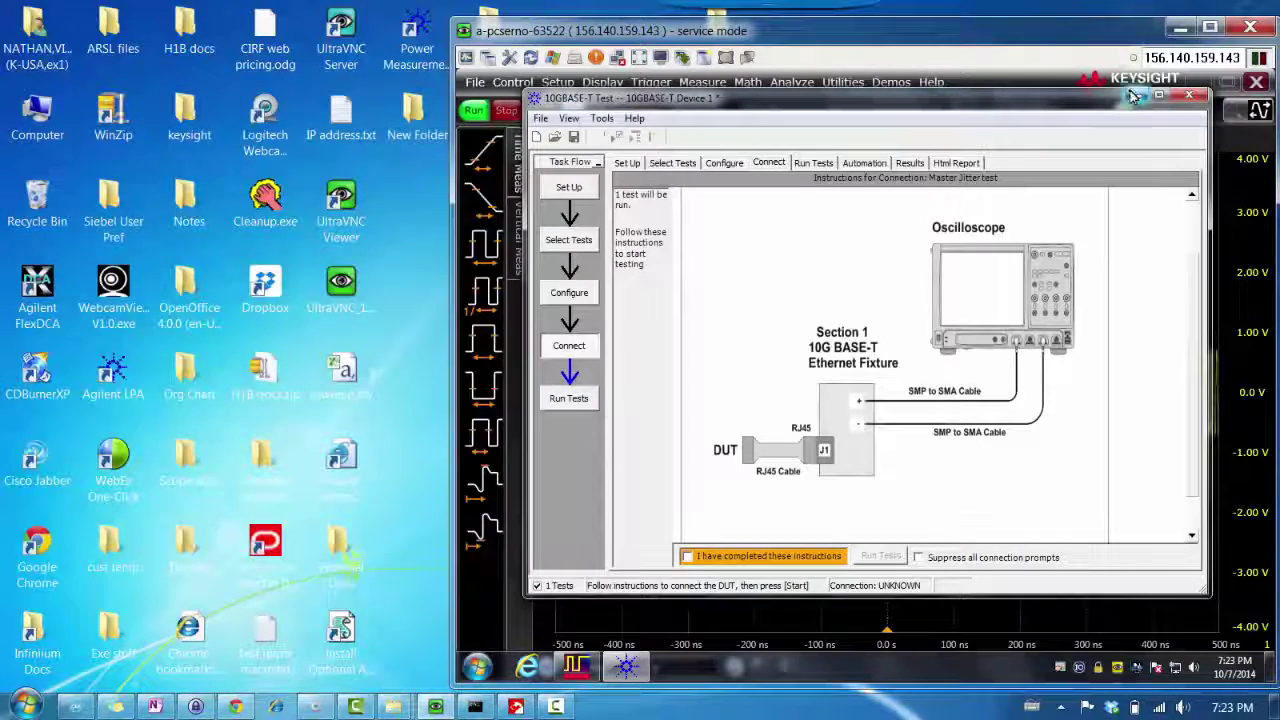
{"action": "left_click", "coordinate": [1133, 95]}
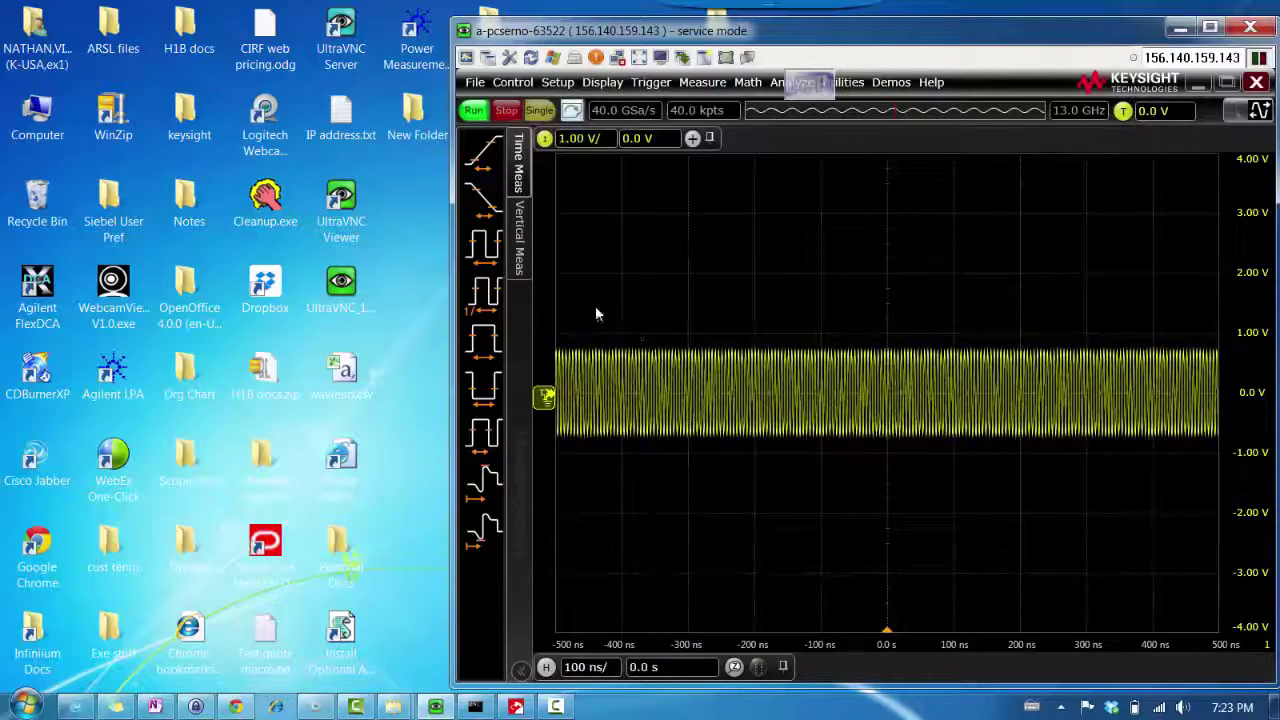
Step: Autoscale the oscilloscope so both channel waveforms show at 2.00 ns/div
{"action": "left_click", "coordinate": [515, 83]}
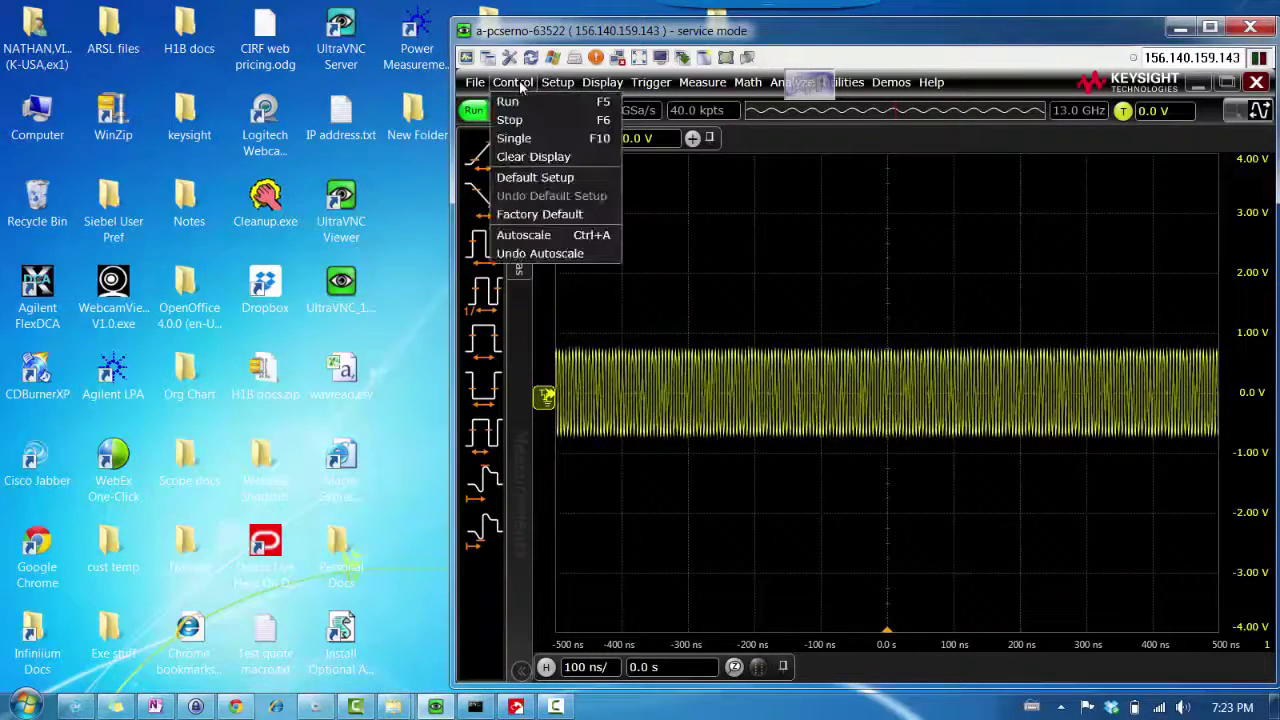
{"action": "left_click", "coordinate": [540, 234]}
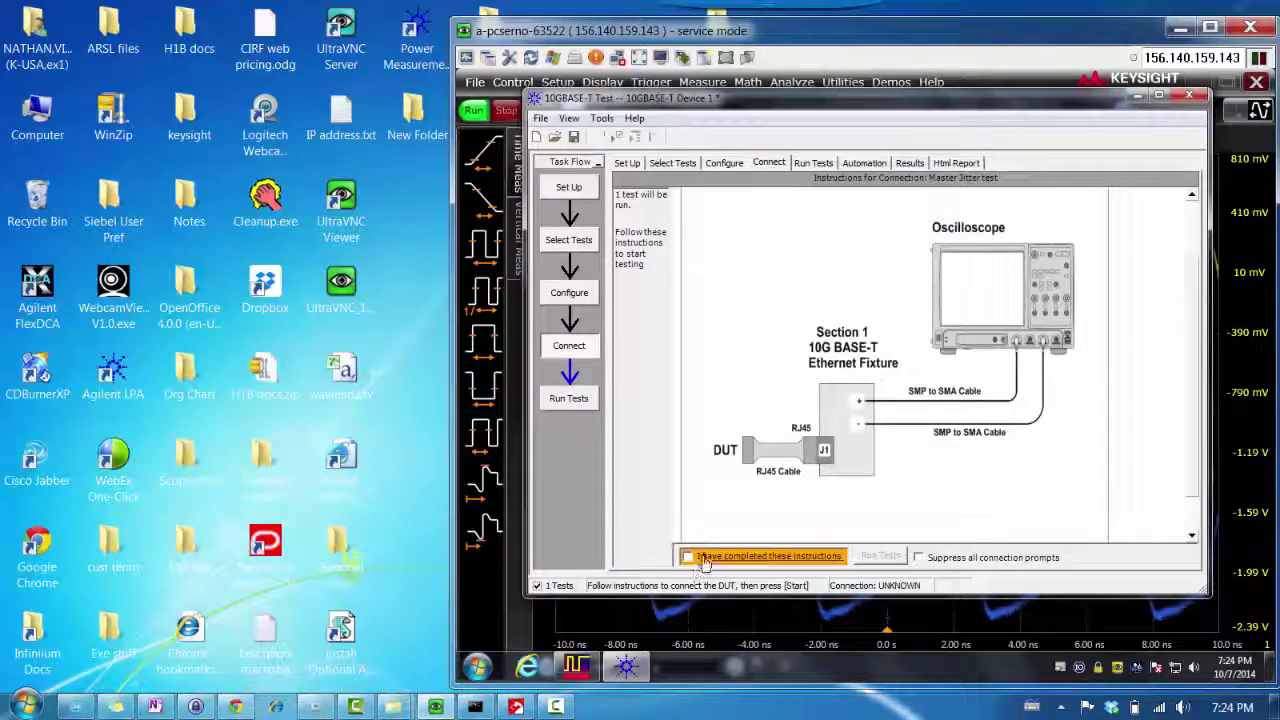
Step: Confirm the connection instructions and run the jitter test, acknowledging the Pair A connection prompt
{"action": "left_click", "coordinate": [833, 558]}
{"action": "left_click", "coordinate": [881, 556]}
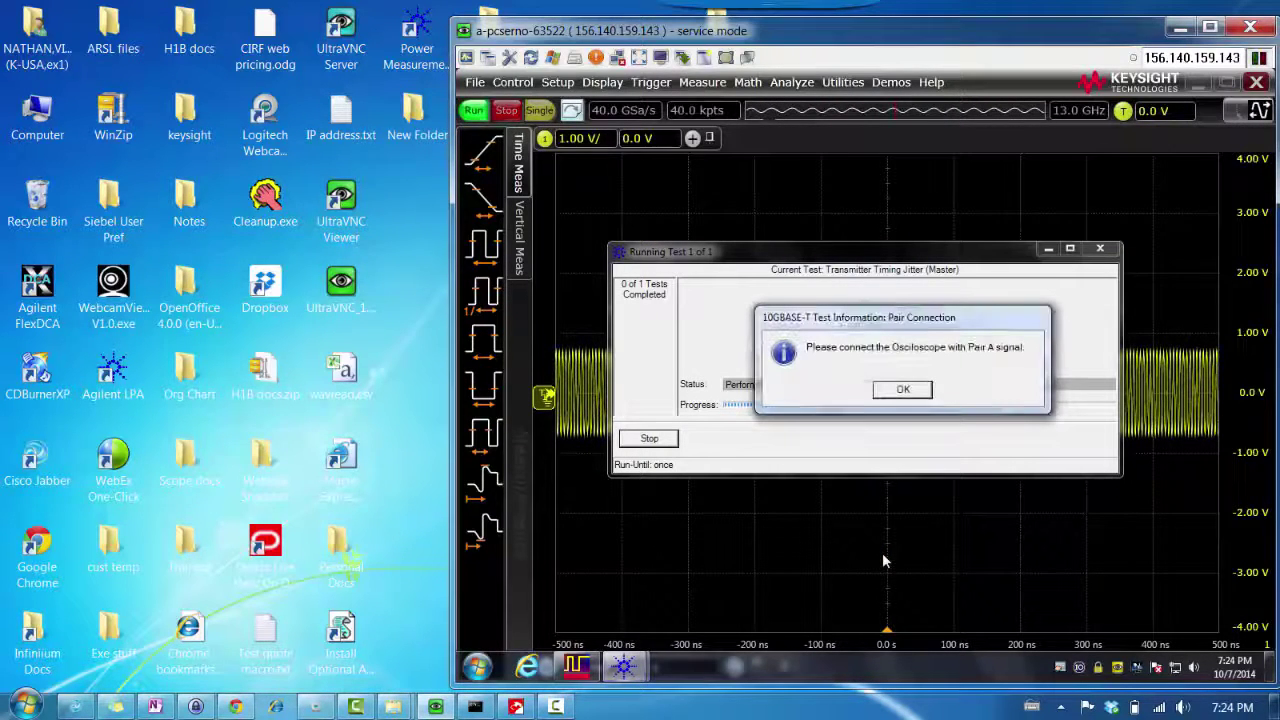
{"action": "left_click", "coordinate": [903, 392]}
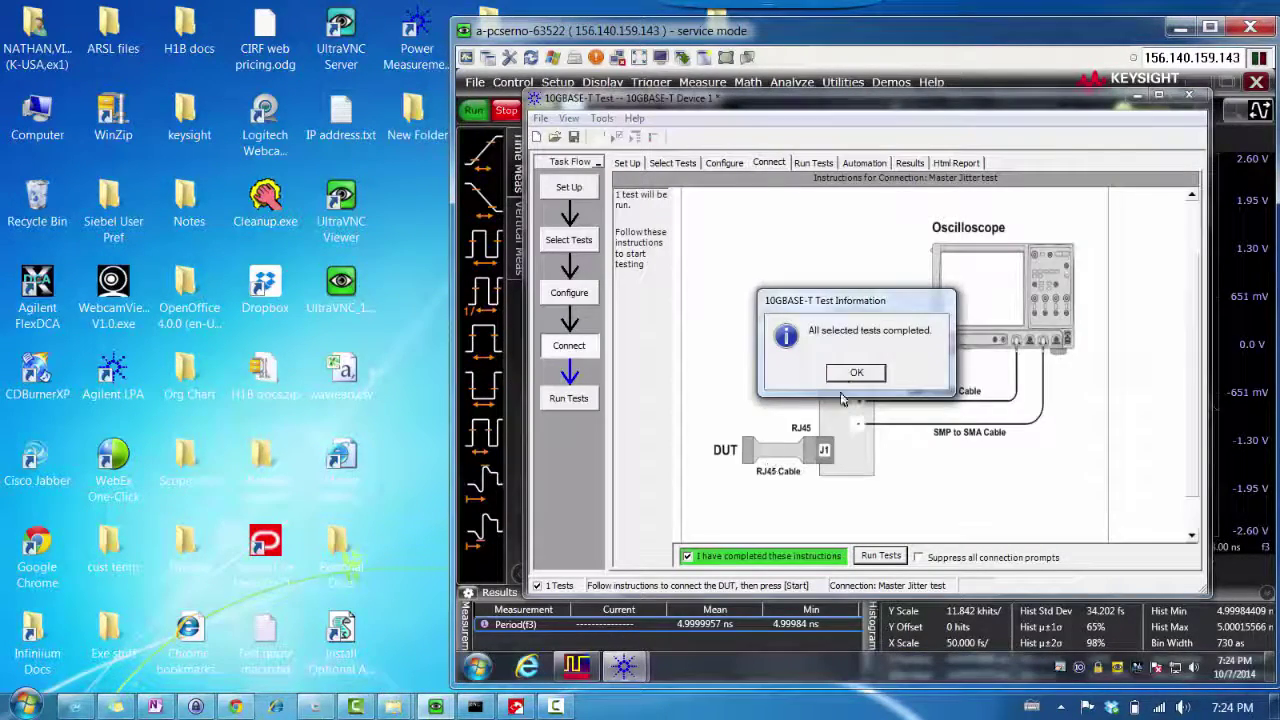
Step: Dismiss the completion notice and scroll through the passing jitter test's HTML report
{"action": "left_click", "coordinate": [855, 373]}
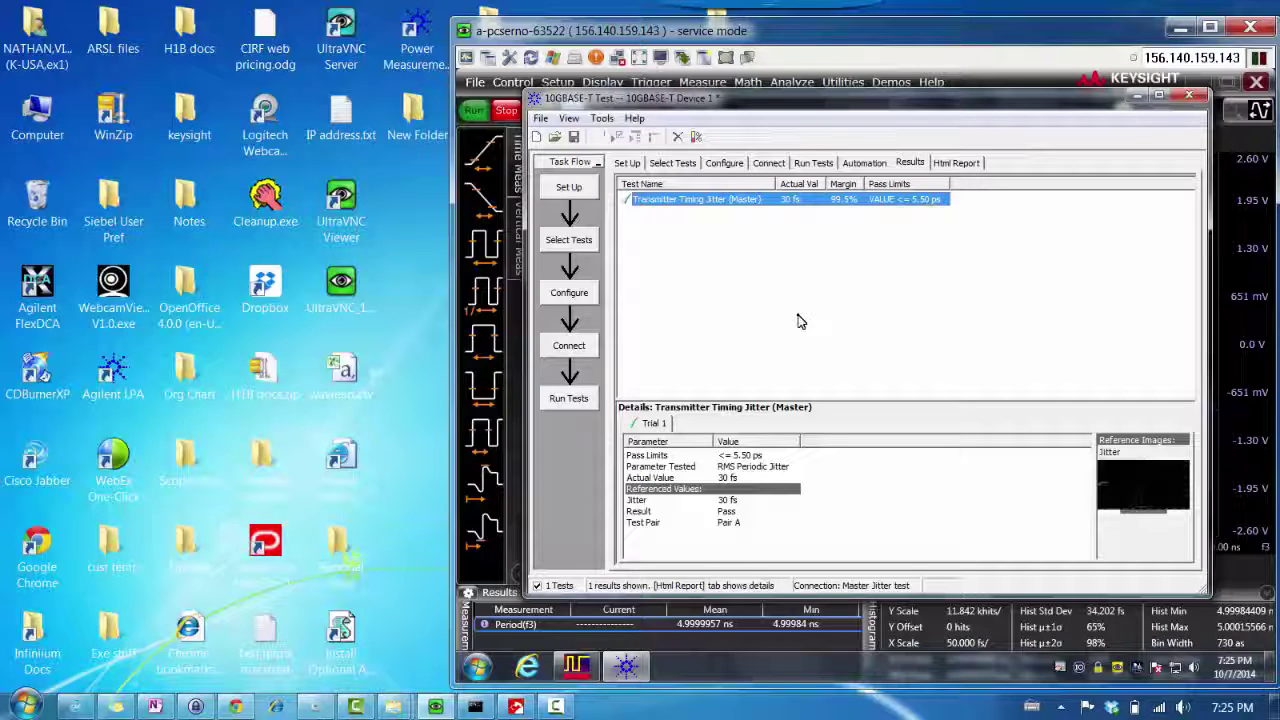
{"action": "left_click", "coordinate": [948, 165]}
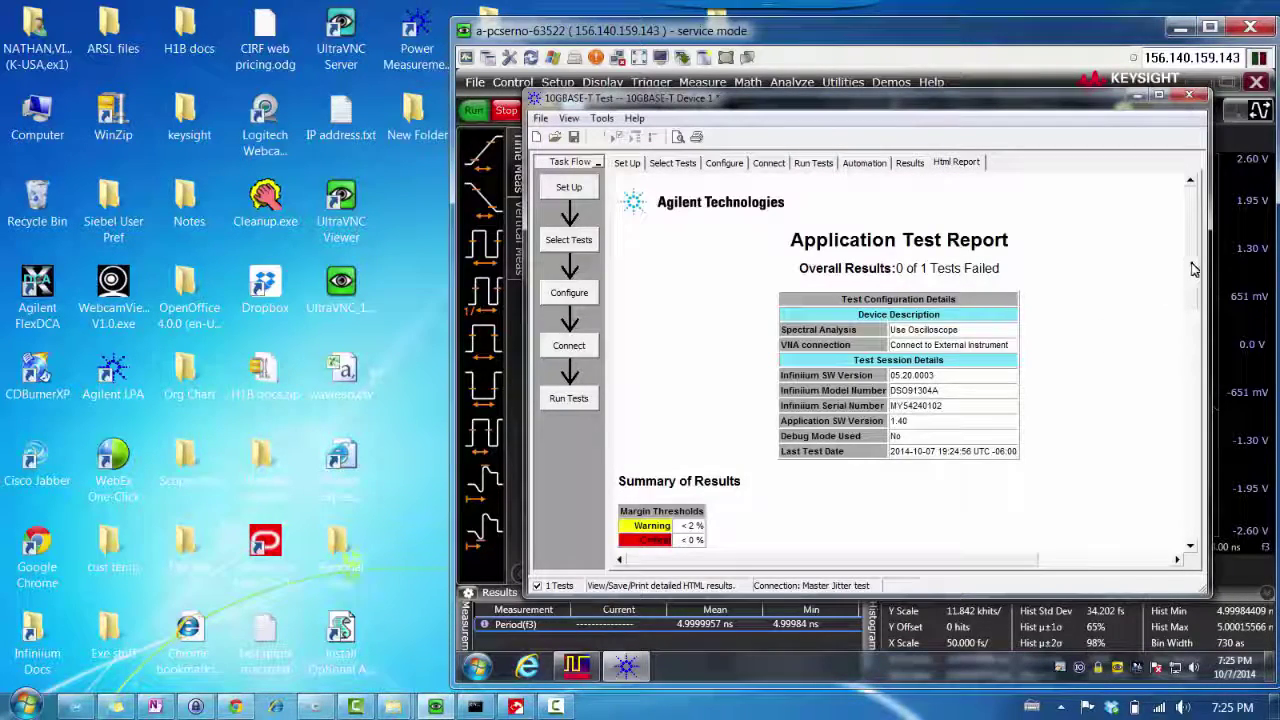
{"action": "left_click_drag", "start_coordinate": [1193, 268], "coordinate": [1193, 518]}
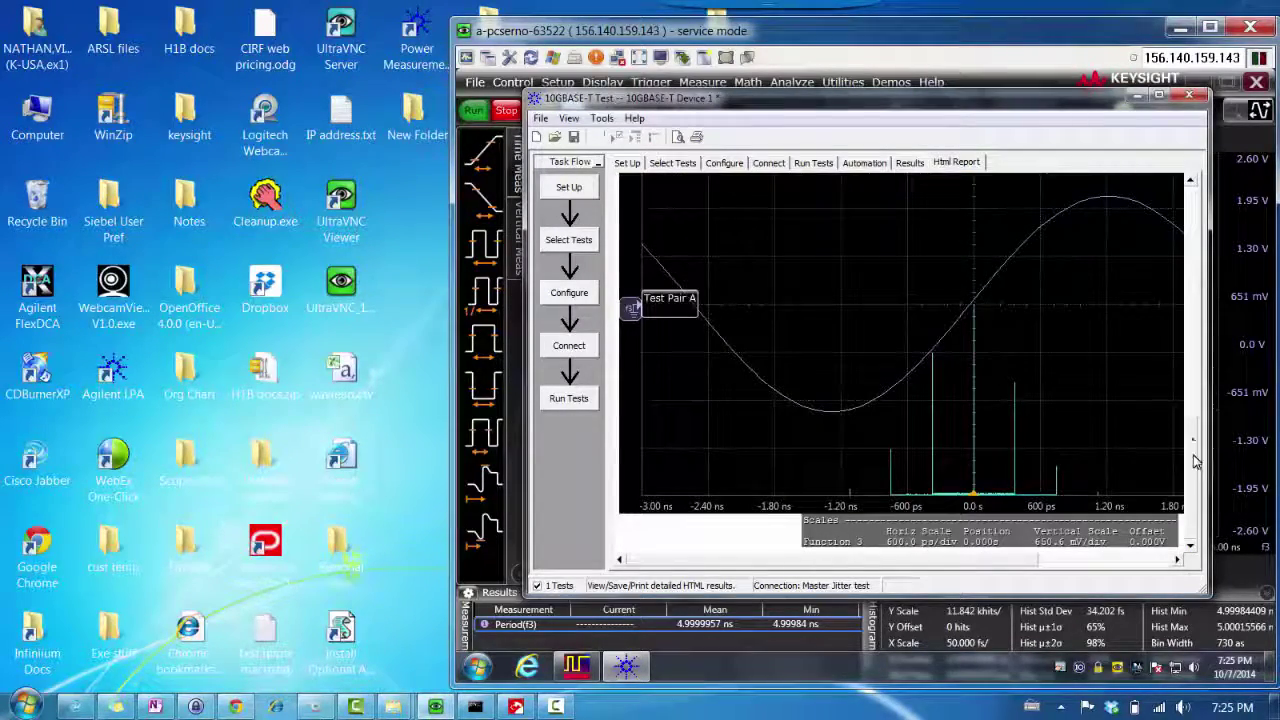
{"action": "left_click_drag", "start_coordinate": [1193, 450], "coordinate": [1193, 198]}
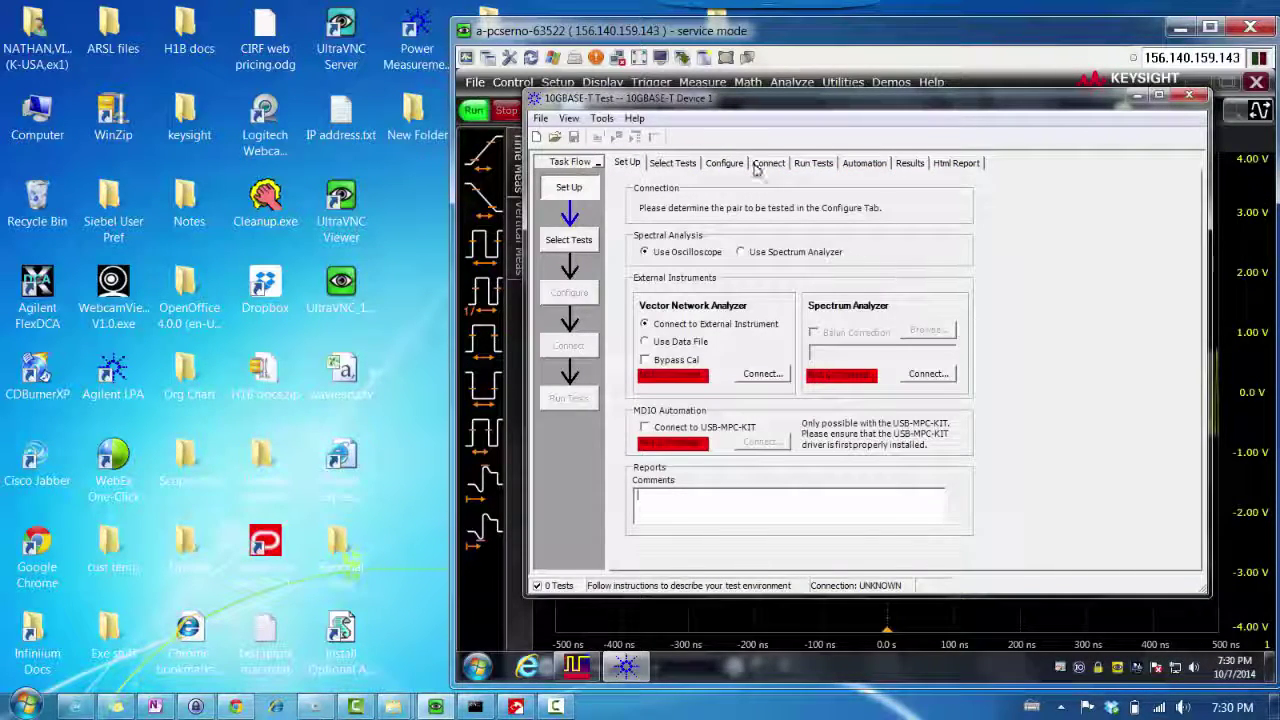
Step: Check Transmitter Power Spectral Density under Power Tests as the single selected test
{"action": "left_click", "coordinate": [688, 167]}
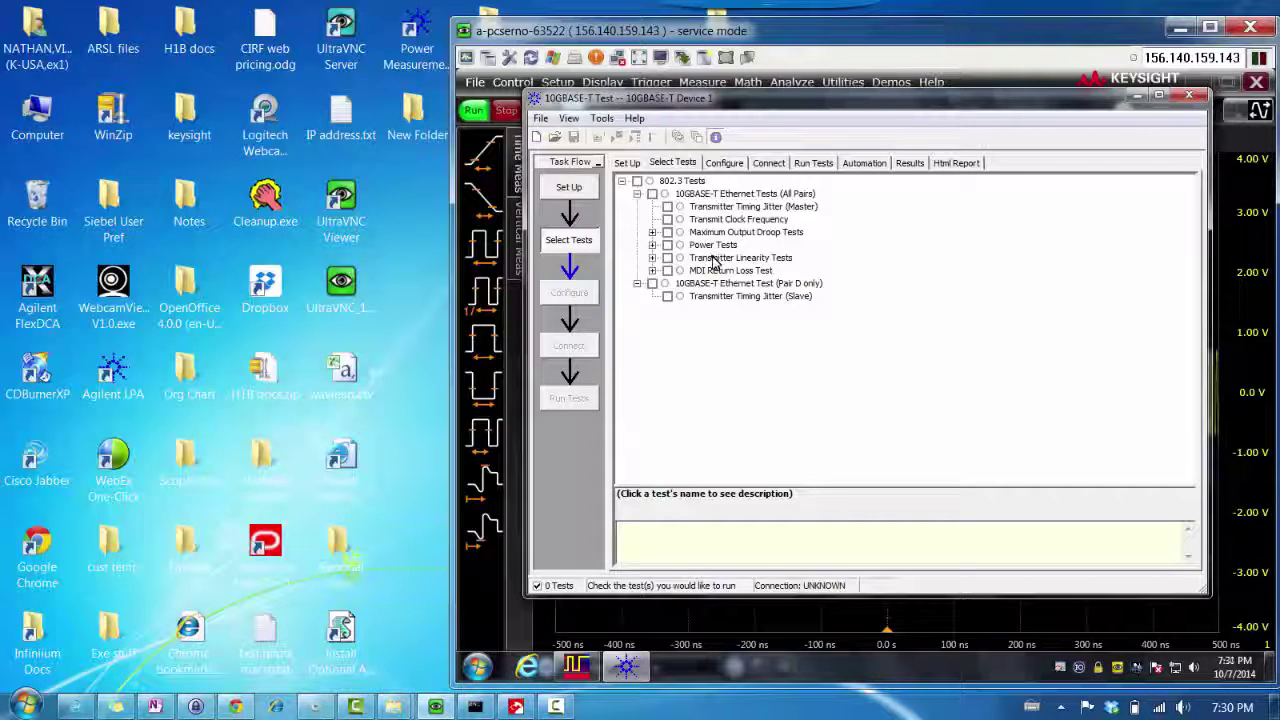
{"action": "left_click", "coordinate": [652, 245]}
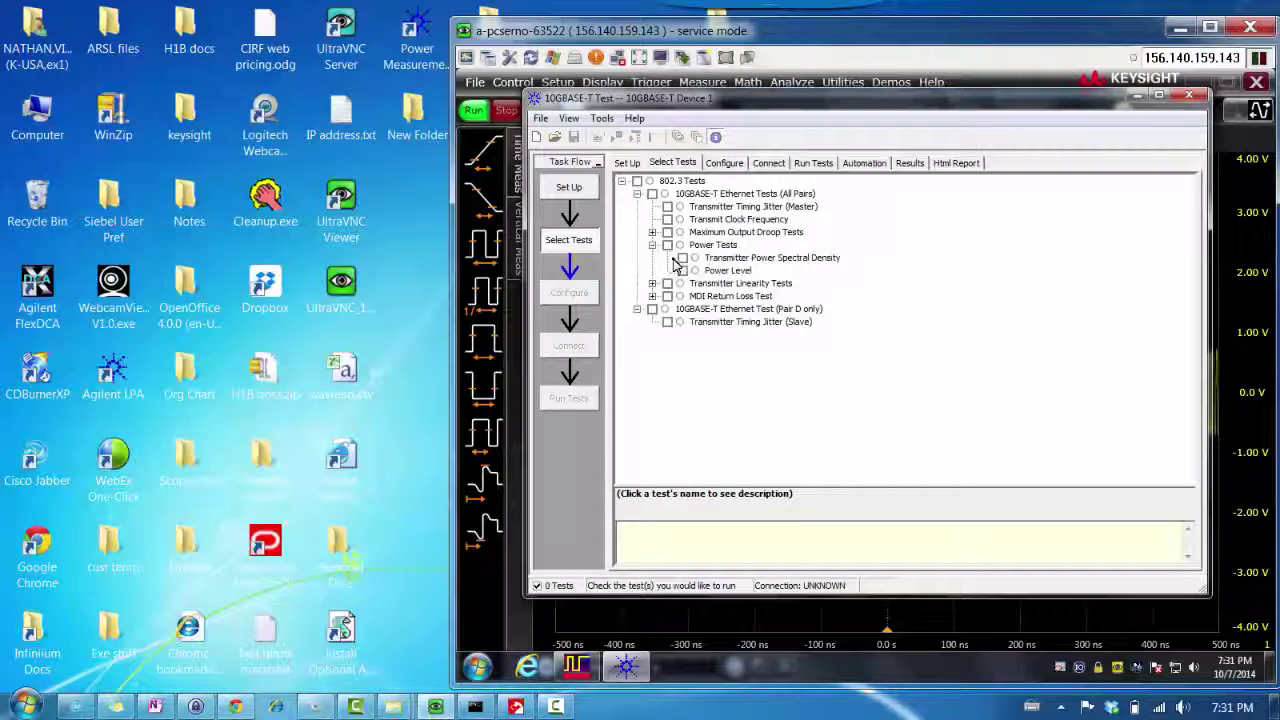
{"action": "left_click", "coordinate": [681, 258]}
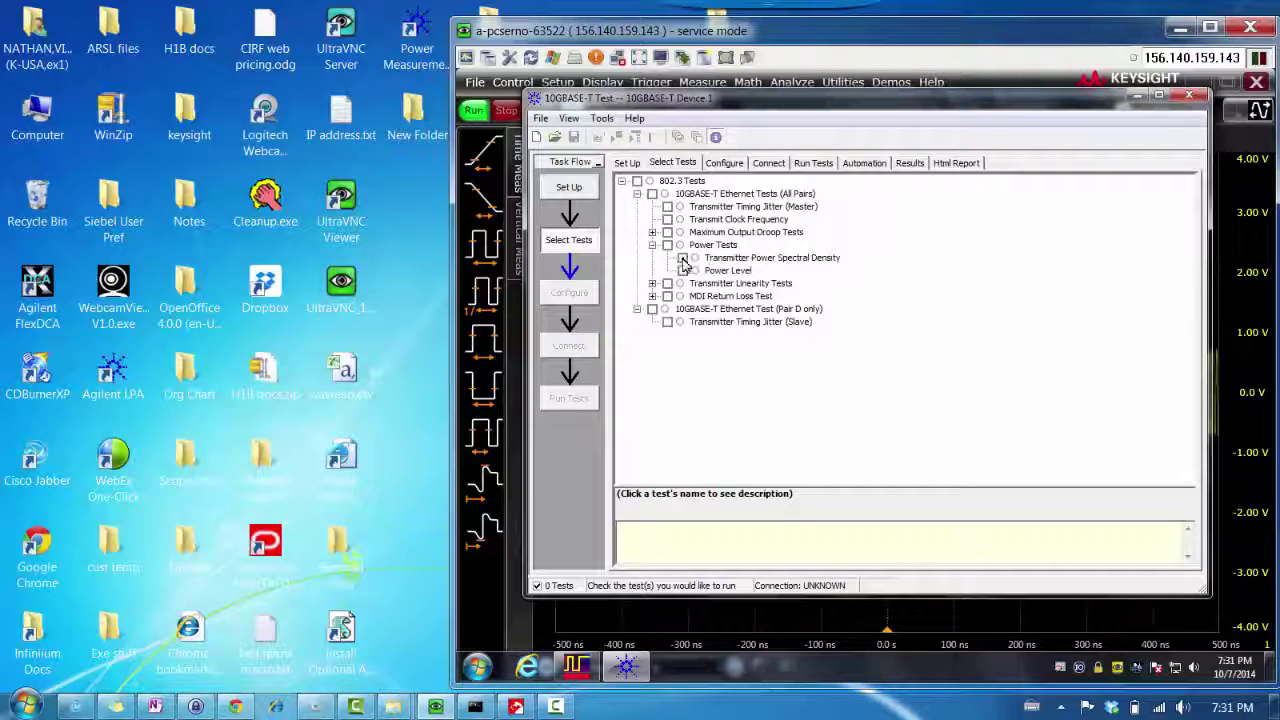
Step: Show the power test's connection instructions and check the XpressView test mode register
{"action": "left_click", "coordinate": [762, 164]}
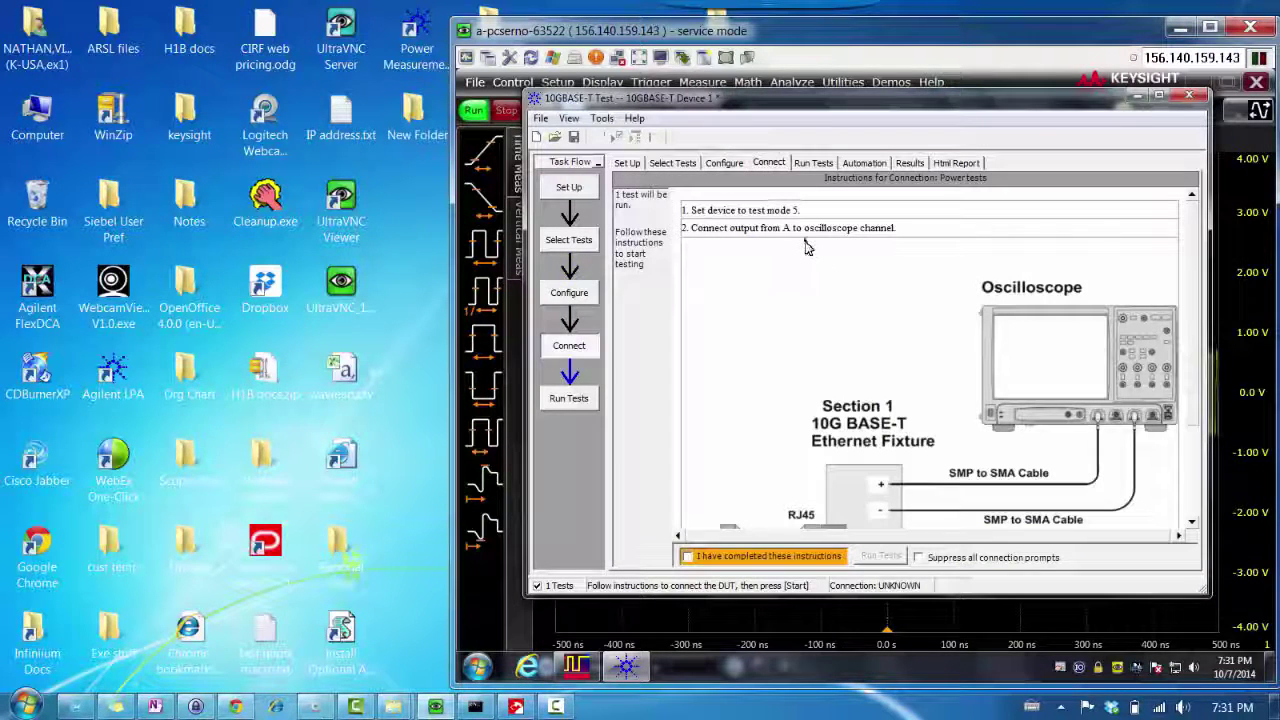
{"action": "left_click", "coordinate": [515, 706]}
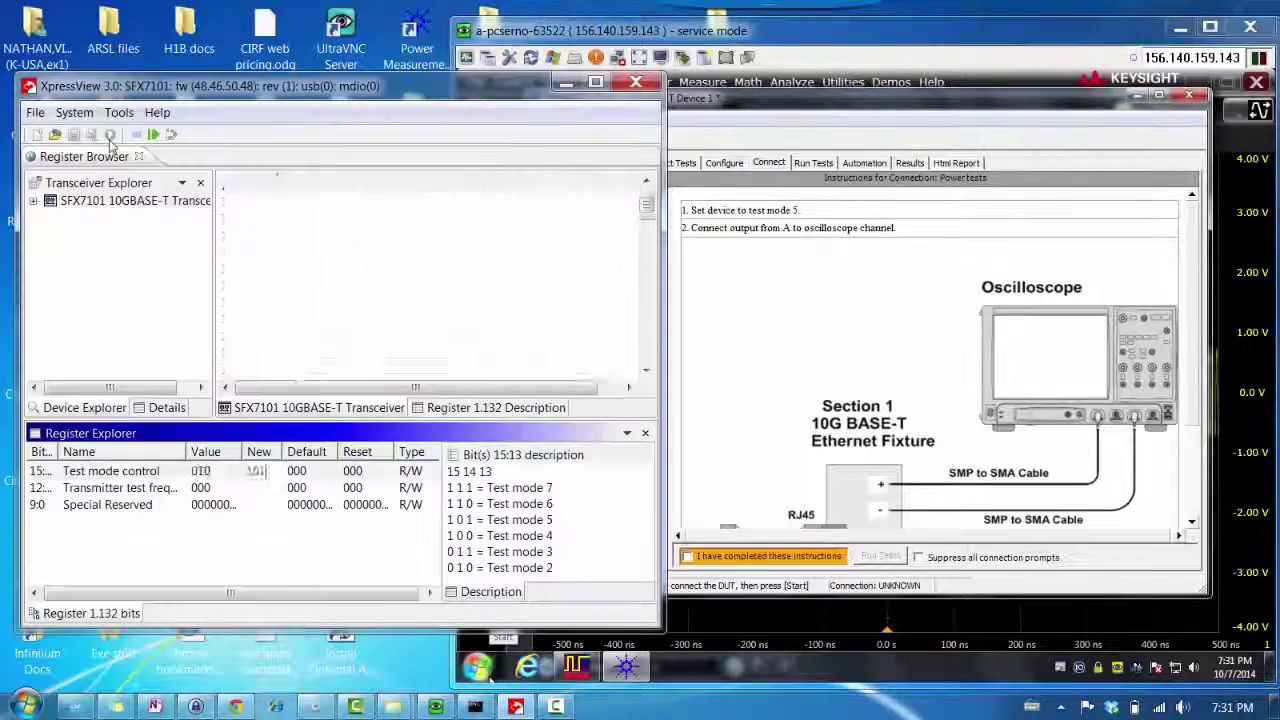
{"action": "left_click", "coordinate": [566, 82]}
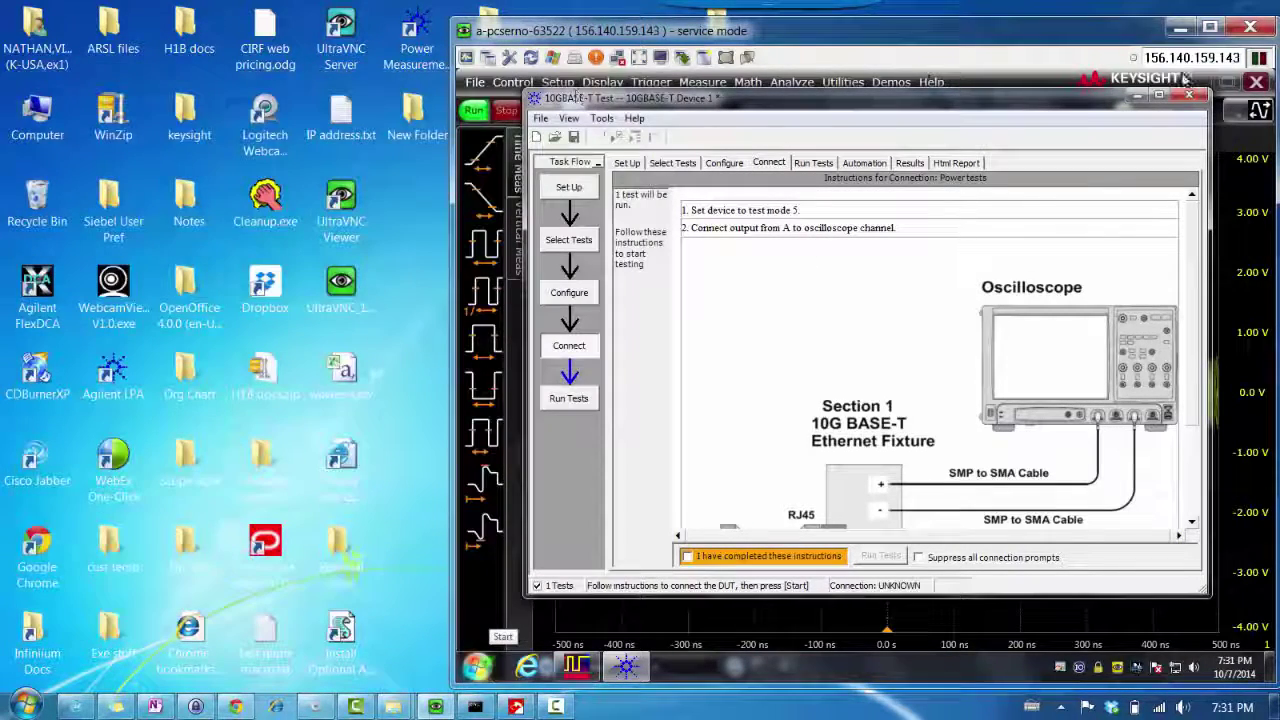
Step: Minimize the test app and autoscale the scope so both pair signals are visible
{"action": "left_click", "coordinate": [1139, 97]}
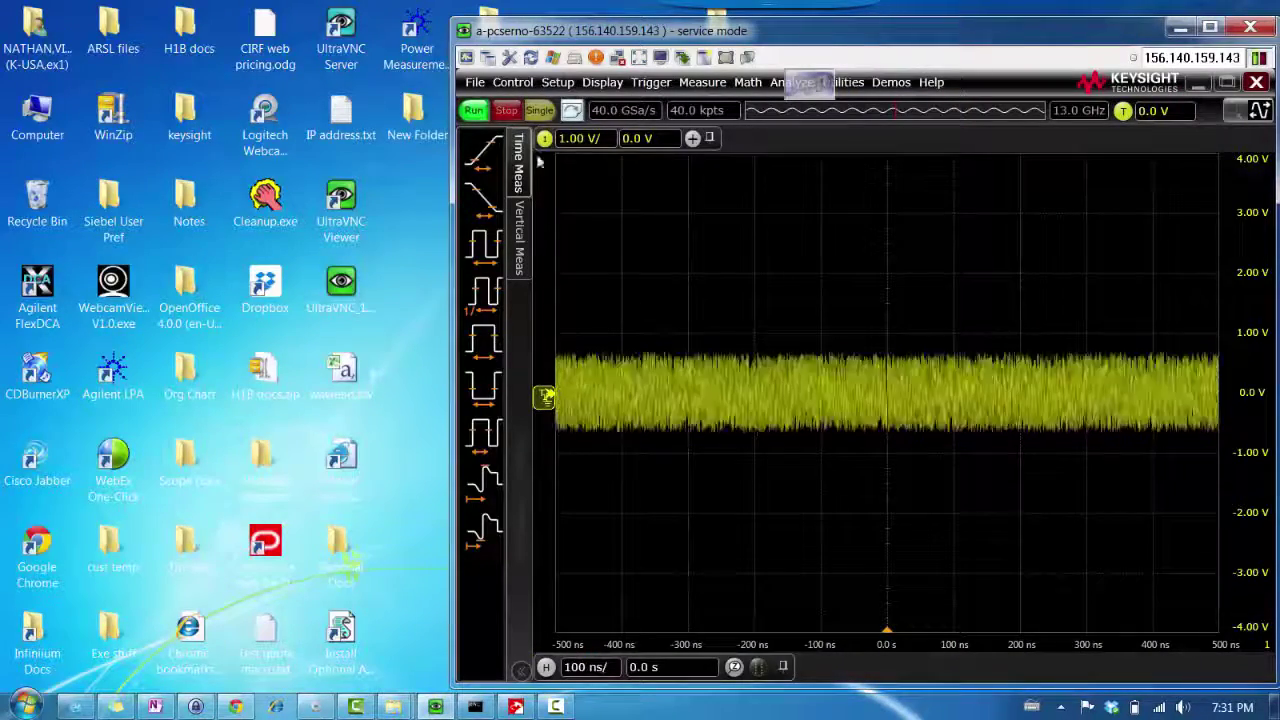
{"action": "left_click", "coordinate": [517, 89]}
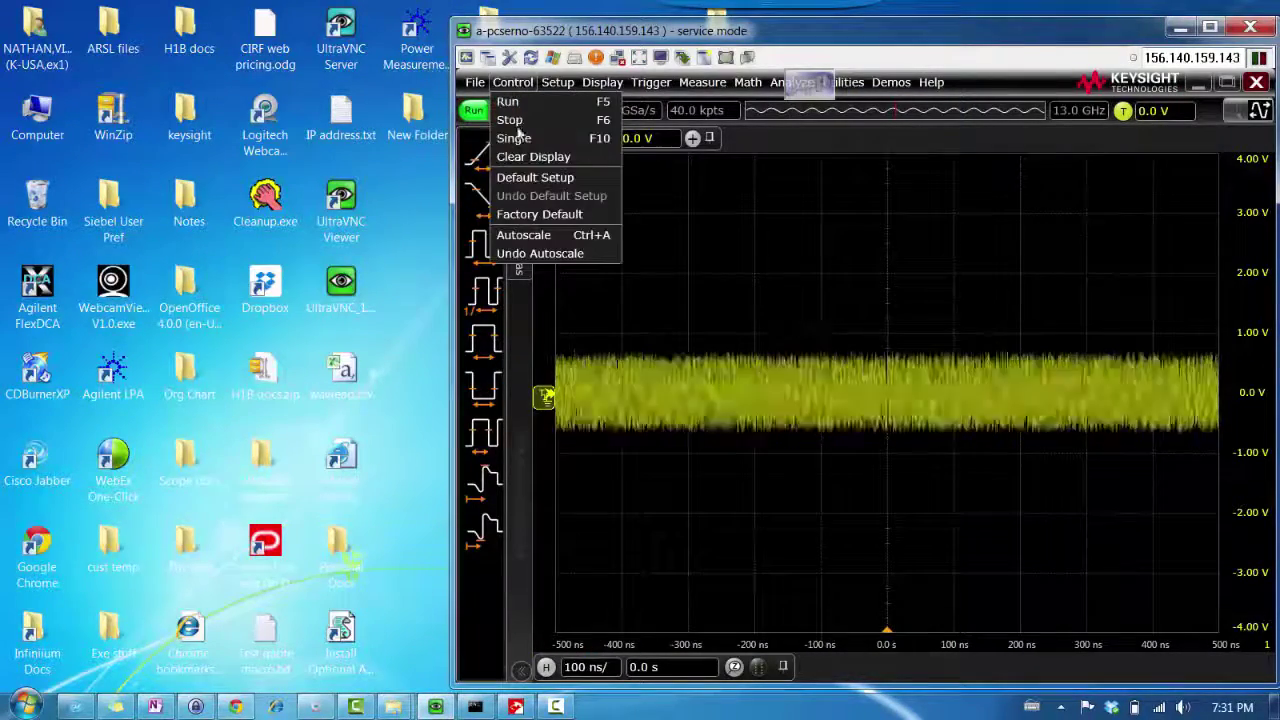
{"action": "left_click", "coordinate": [545, 236]}
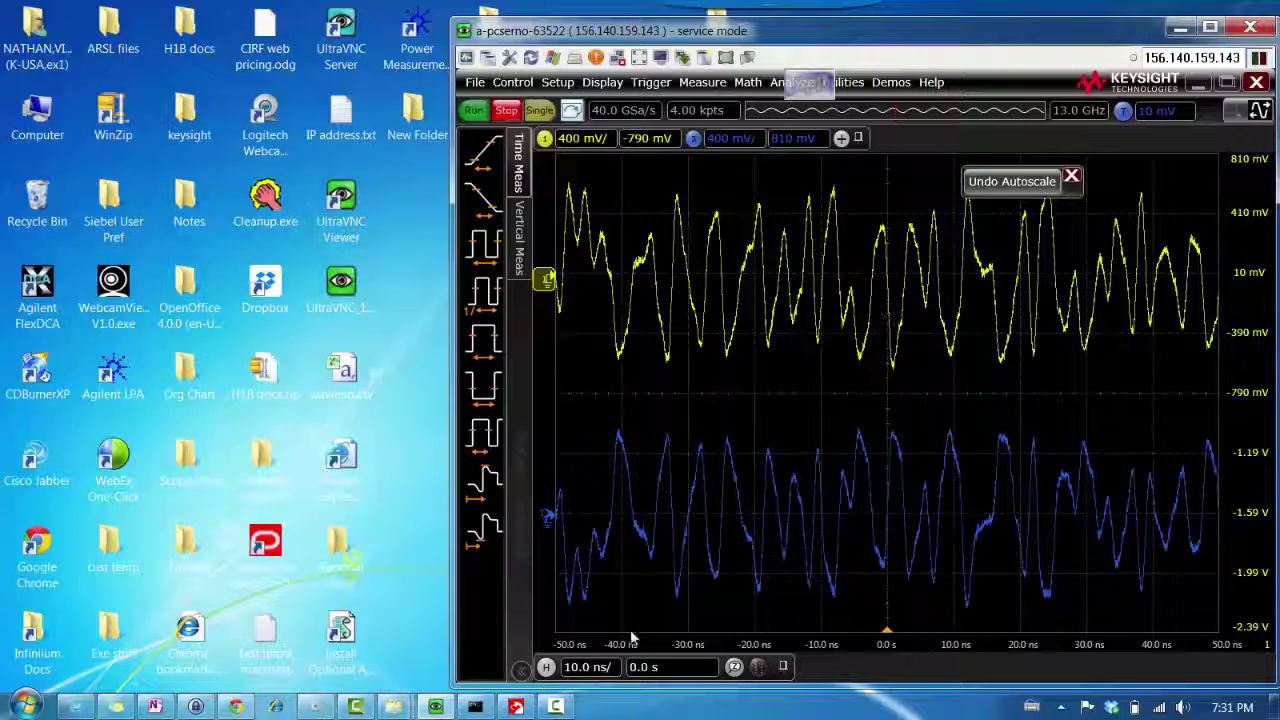
{"action": "mouse_move", "coordinate": [452, 710]}
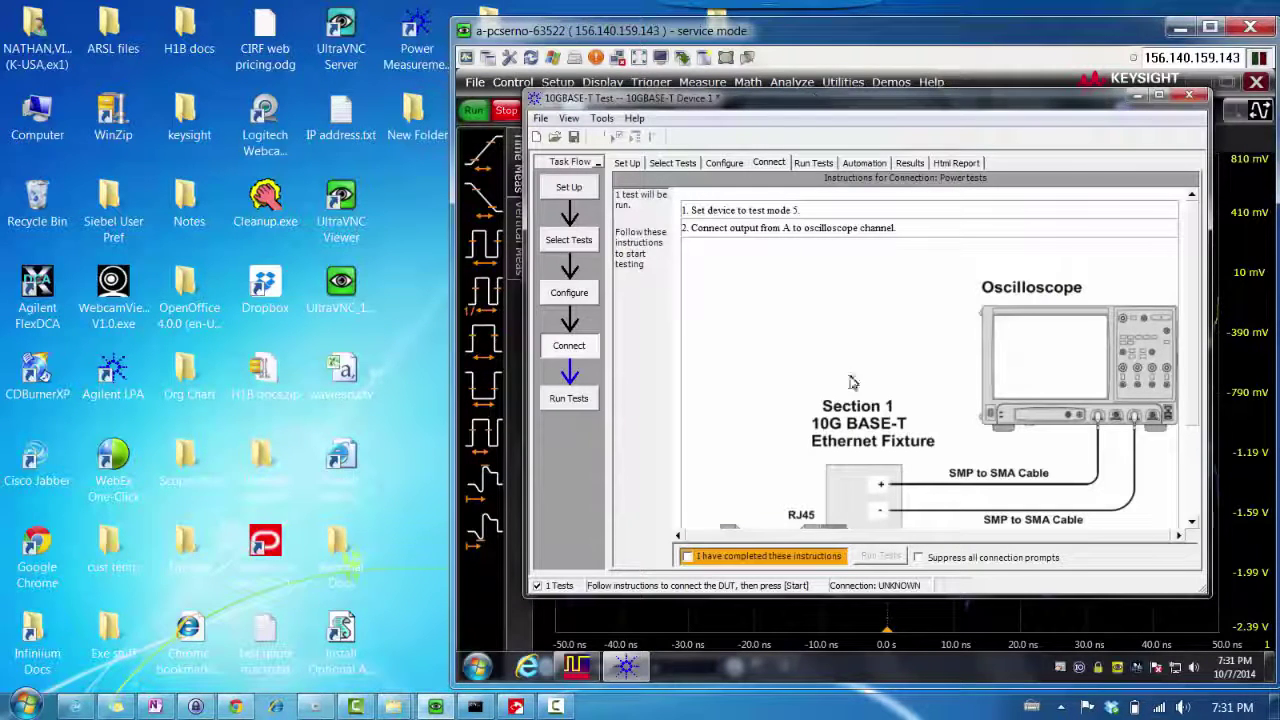
Step: Run the Power Spectral Density test, confirming the analyzer connection for pairs A and B
{"action": "left_click", "coordinate": [752, 558]}
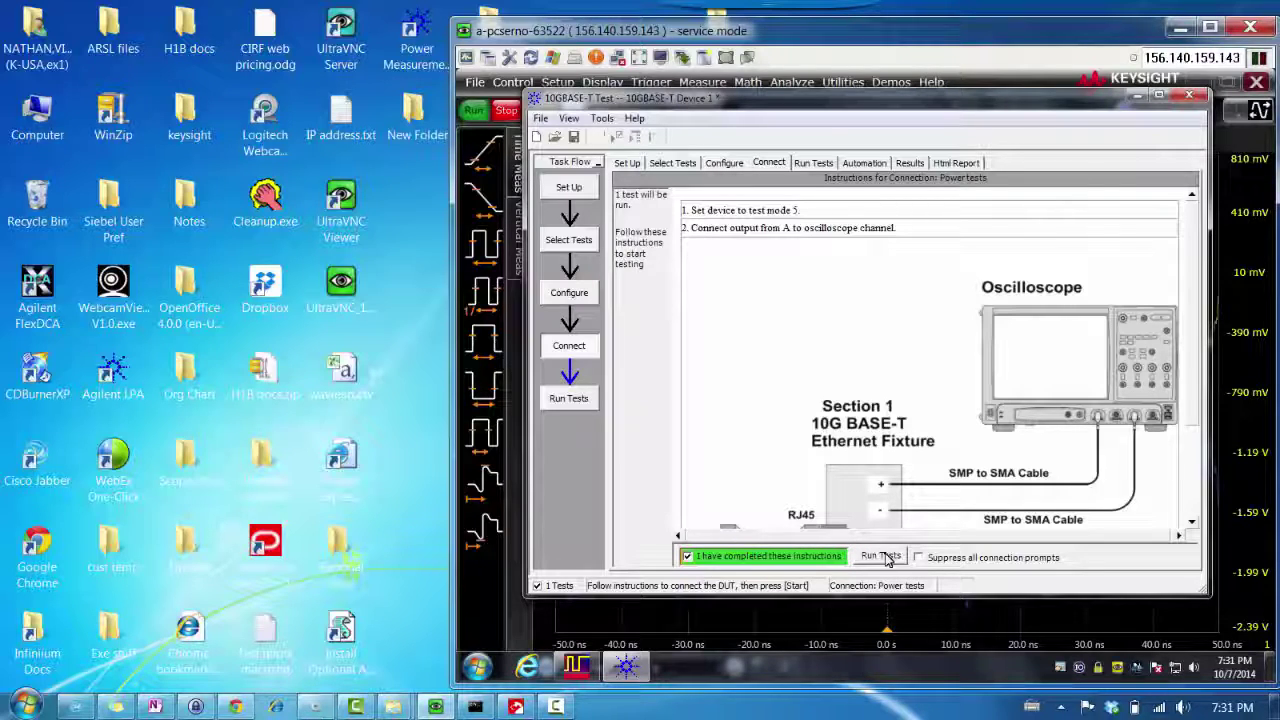
{"action": "left_click", "coordinate": [880, 556]}
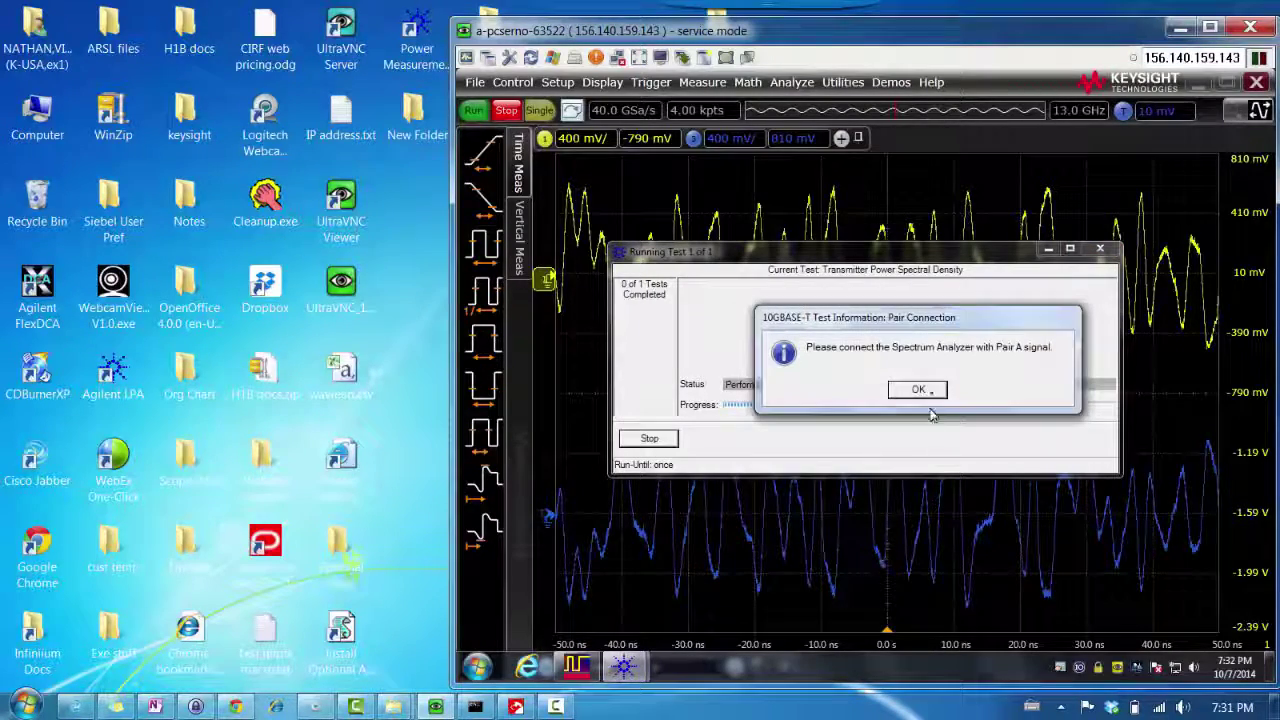
{"action": "left_click", "coordinate": [931, 396]}
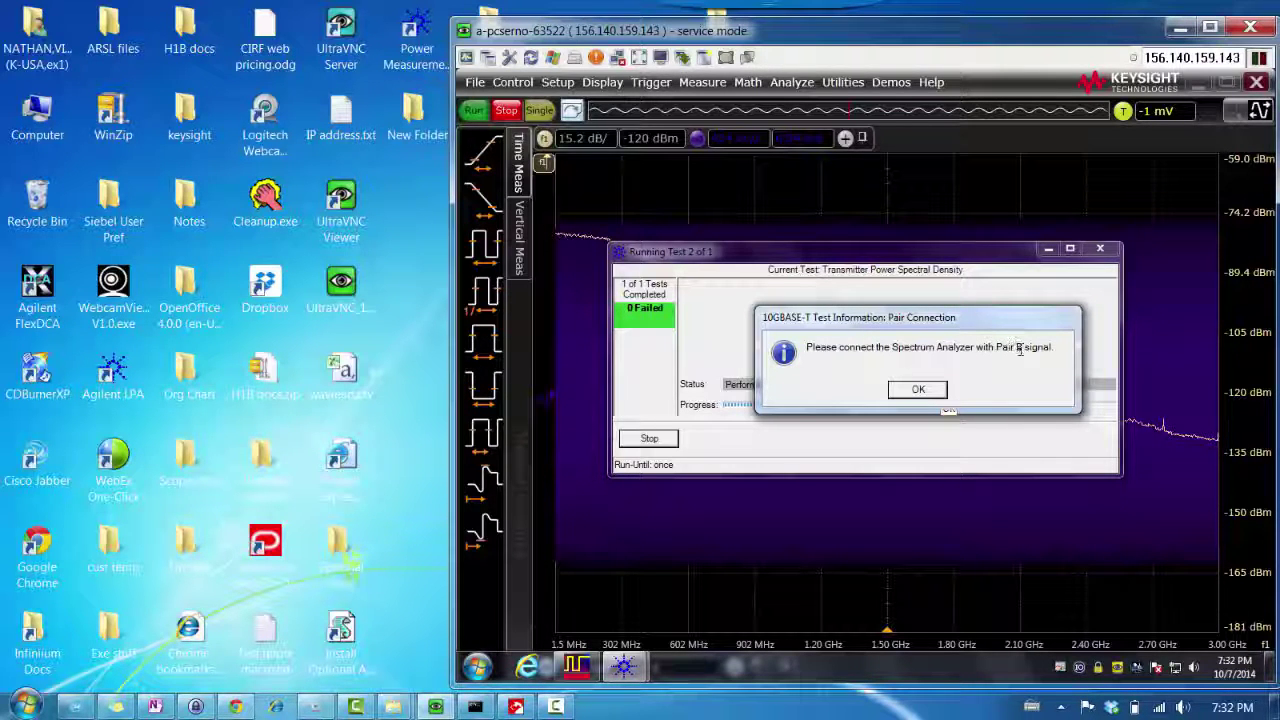
{"action": "left_click", "coordinate": [931, 391]}
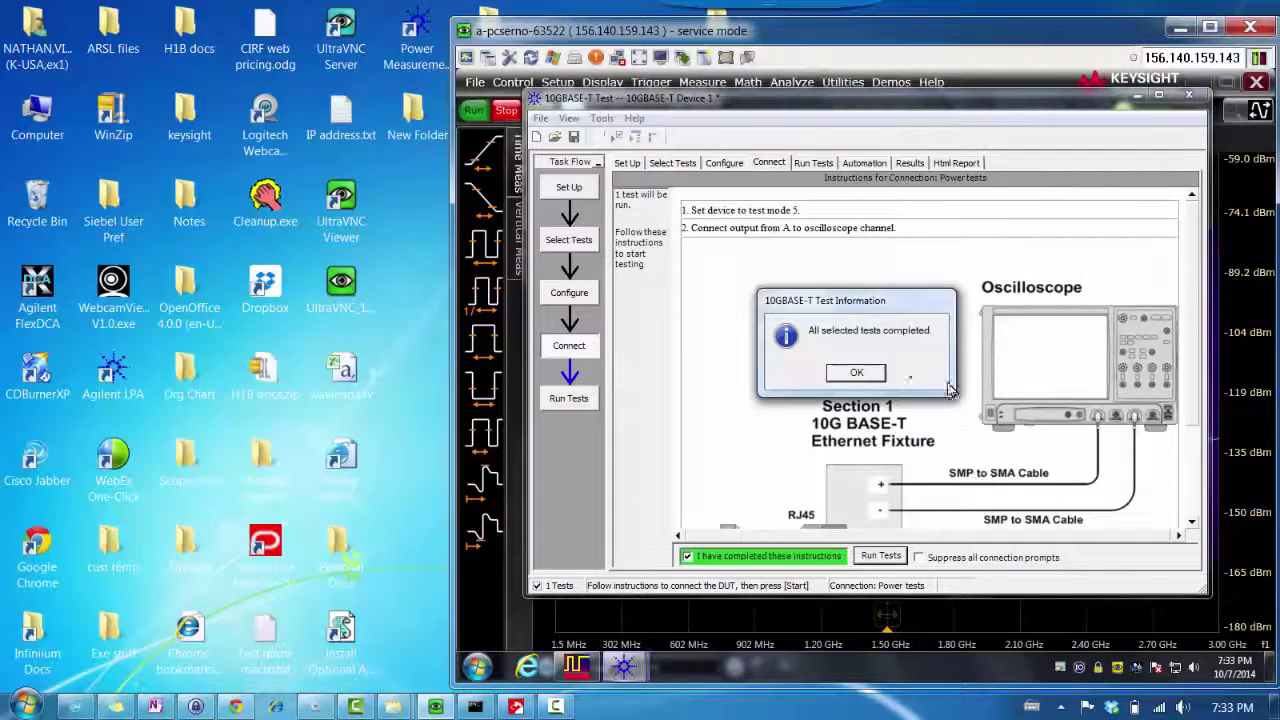
Step: Dismiss the tests-completed notice and view the worst trial's (Trial 3) Power Spectral Density details
{"action": "left_click", "coordinate": [866, 372]}
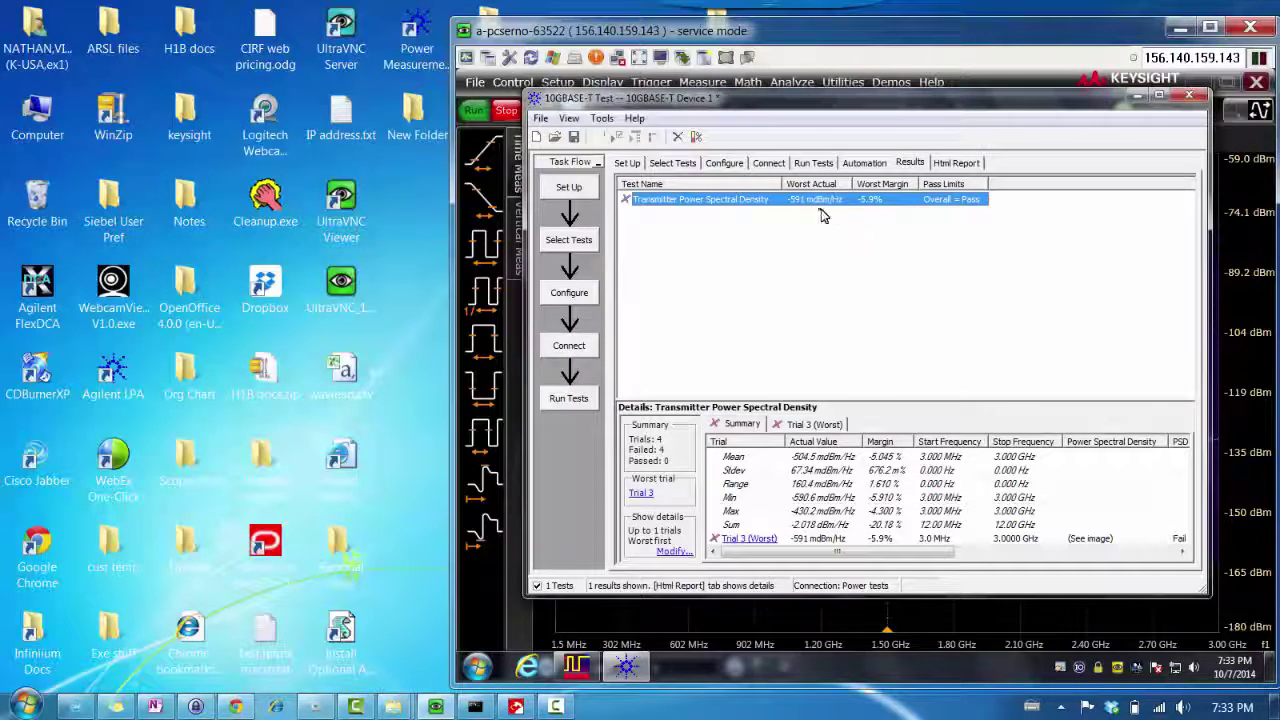
{"action": "left_click", "coordinate": [830, 426]}
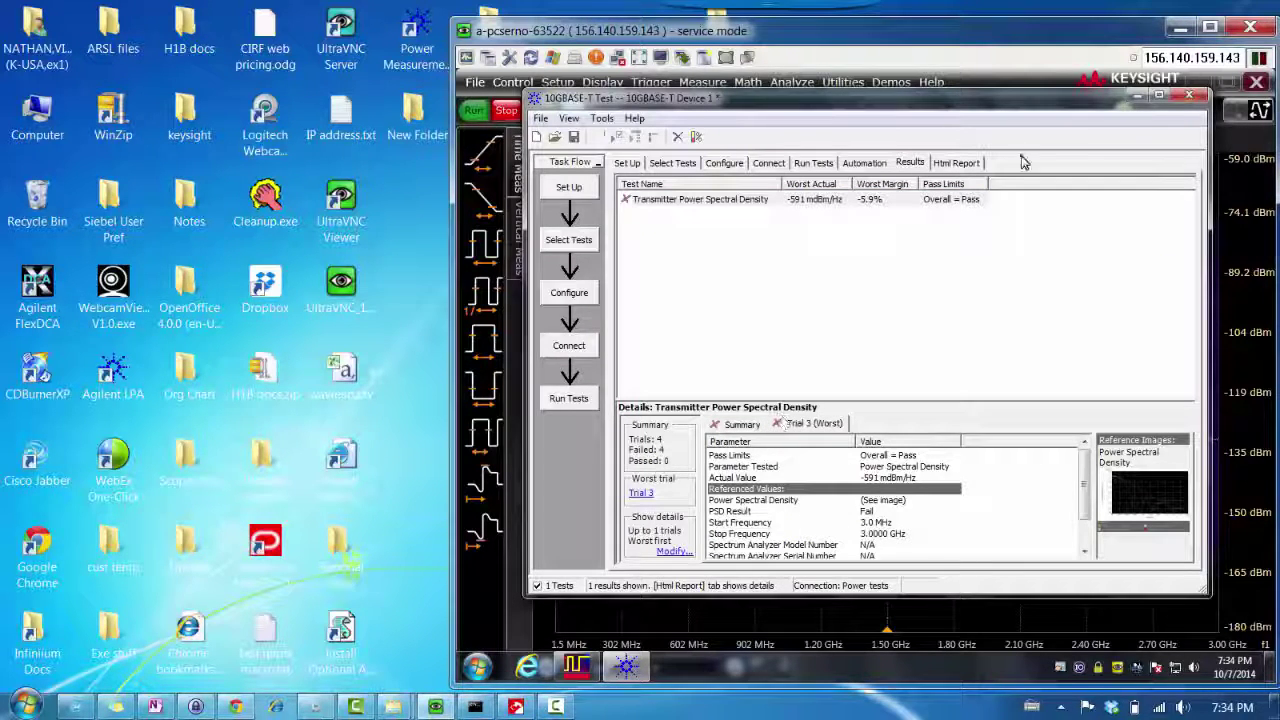
Step: Open the HTML test report and scroll through it to the Trial 3 PSD results
{"action": "left_click", "coordinate": [957, 164]}
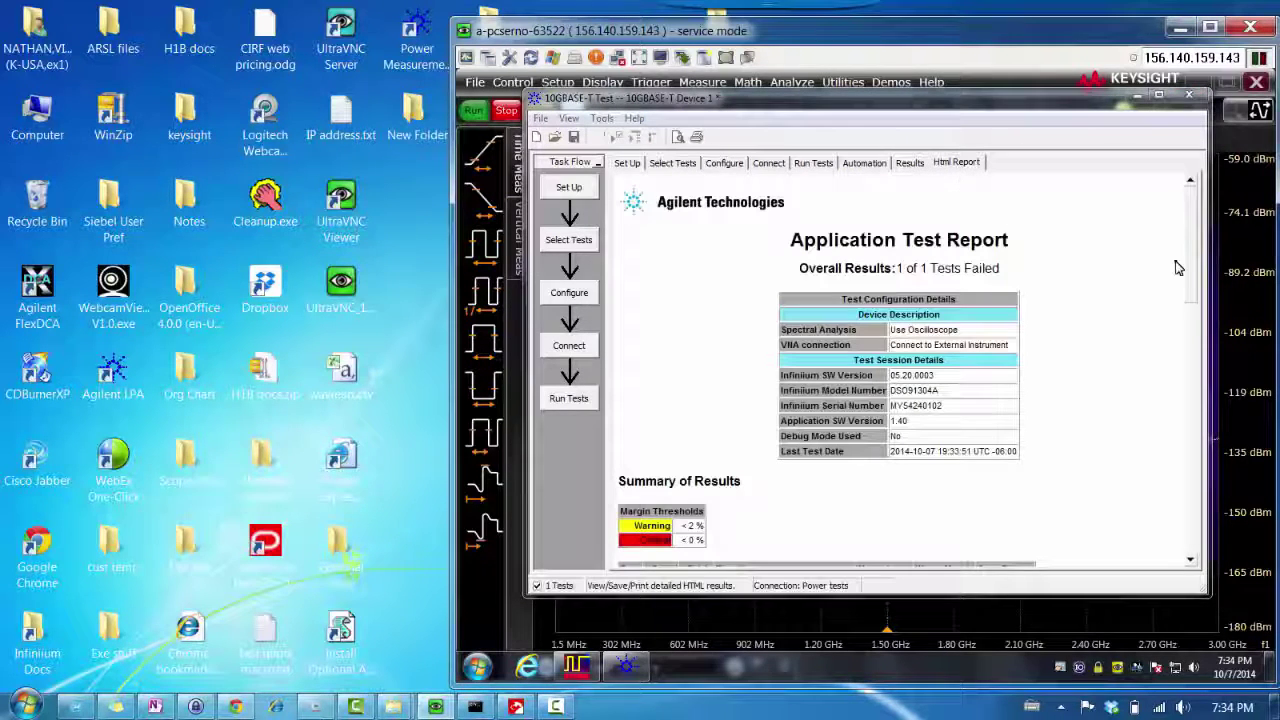
{"action": "left_click_drag", "start_coordinate": [1191, 303], "coordinate": [1185, 523]}
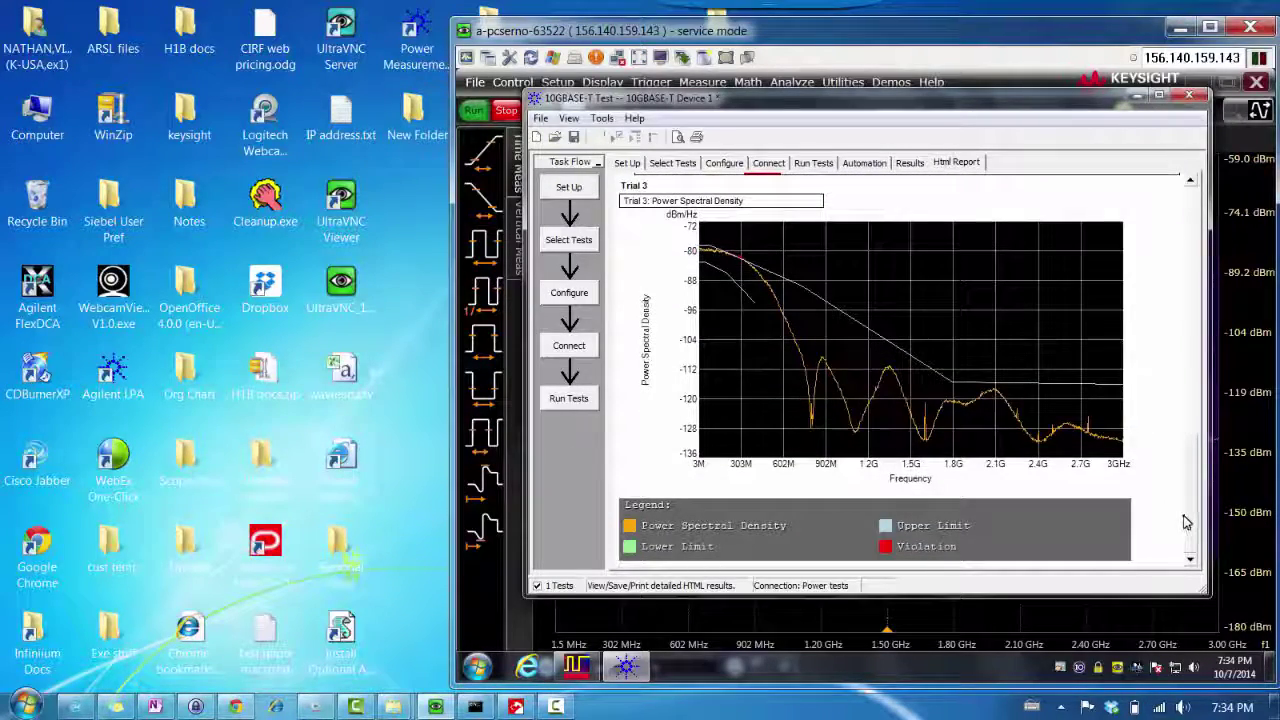
{"action": "scroll", "coordinate": [826, 343], "scroll_direction": "up", "scroll_amount": 1}
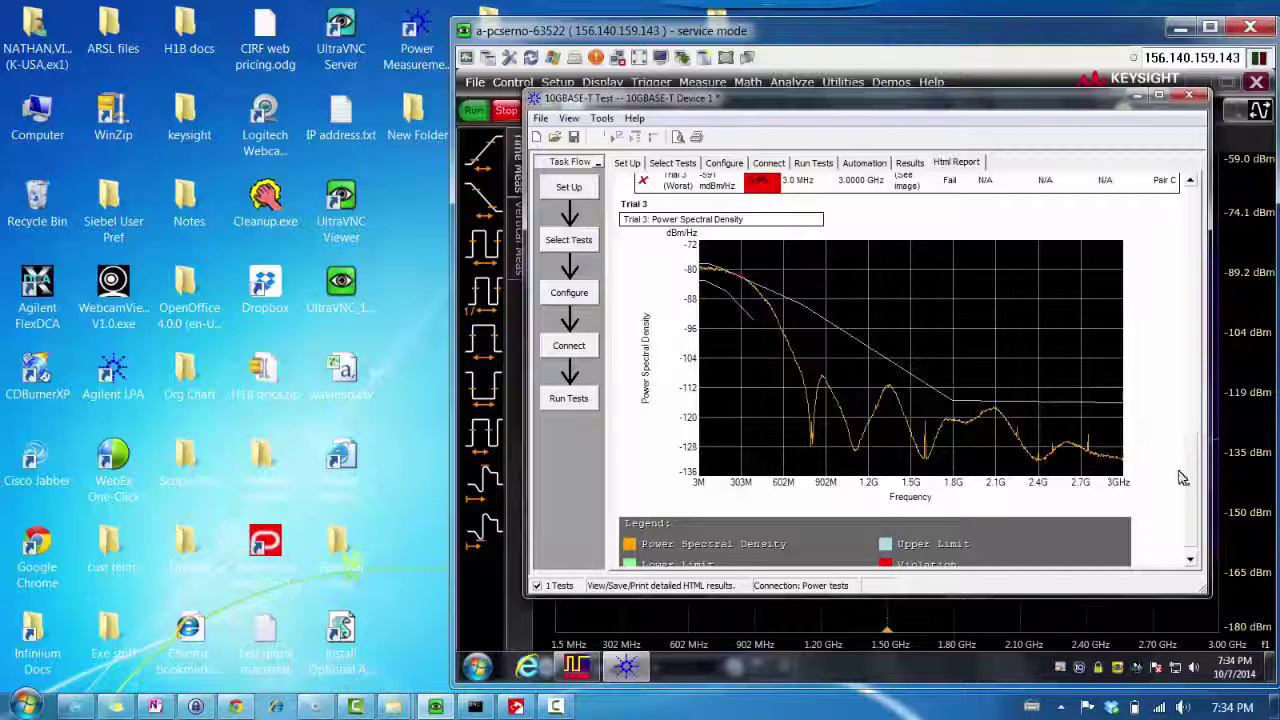
{"action": "scroll", "coordinate": [1190, 470], "scroll_direction": "up", "scroll_amount": 3}
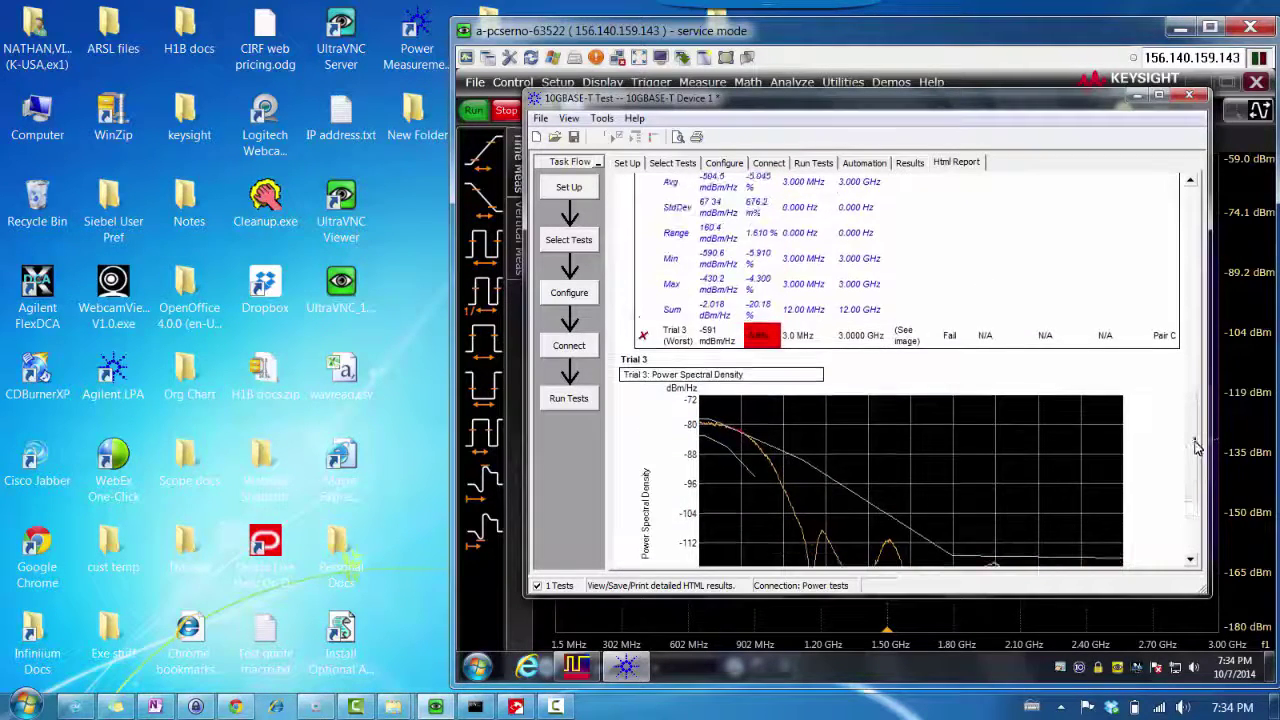
{"action": "scroll", "coordinate": [1196, 447], "scroll_direction": "up", "scroll_amount": 2}
{"action": "scroll", "coordinate": [1194, 380], "scroll_direction": "up", "scroll_amount": 4}
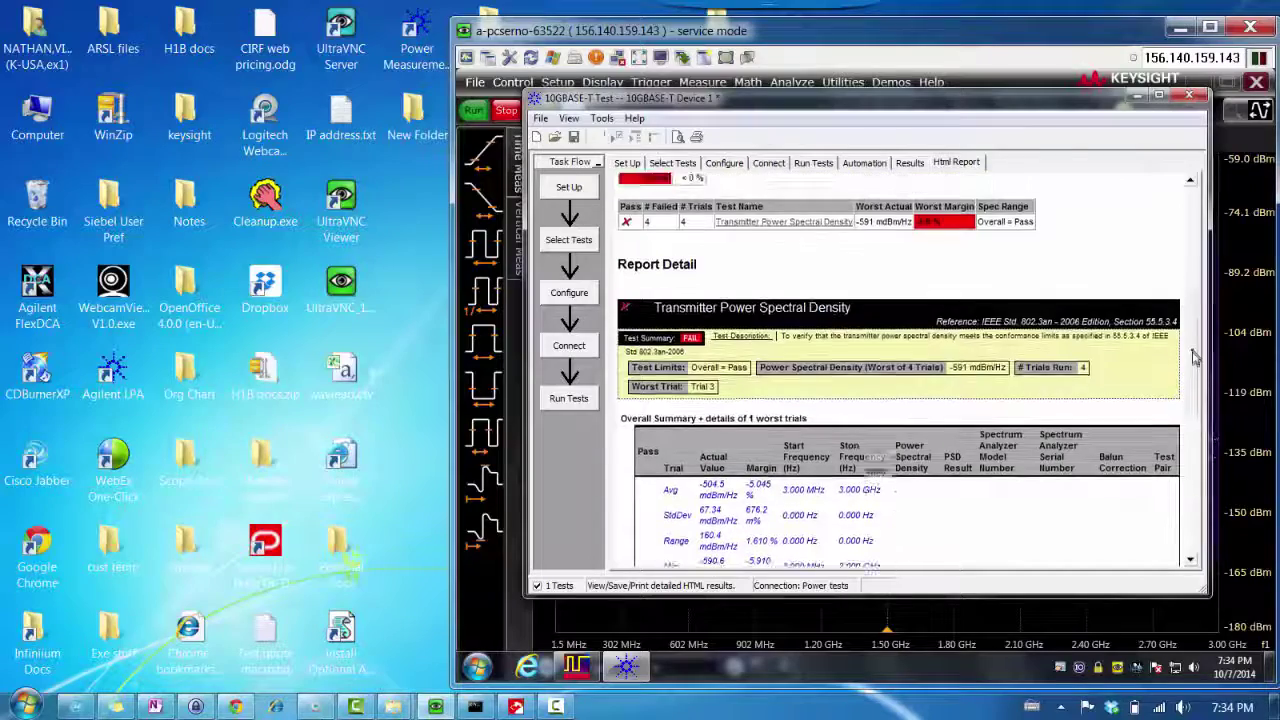
{"action": "scroll", "coordinate": [1193, 357], "scroll_direction": "up", "scroll_amount": 4}
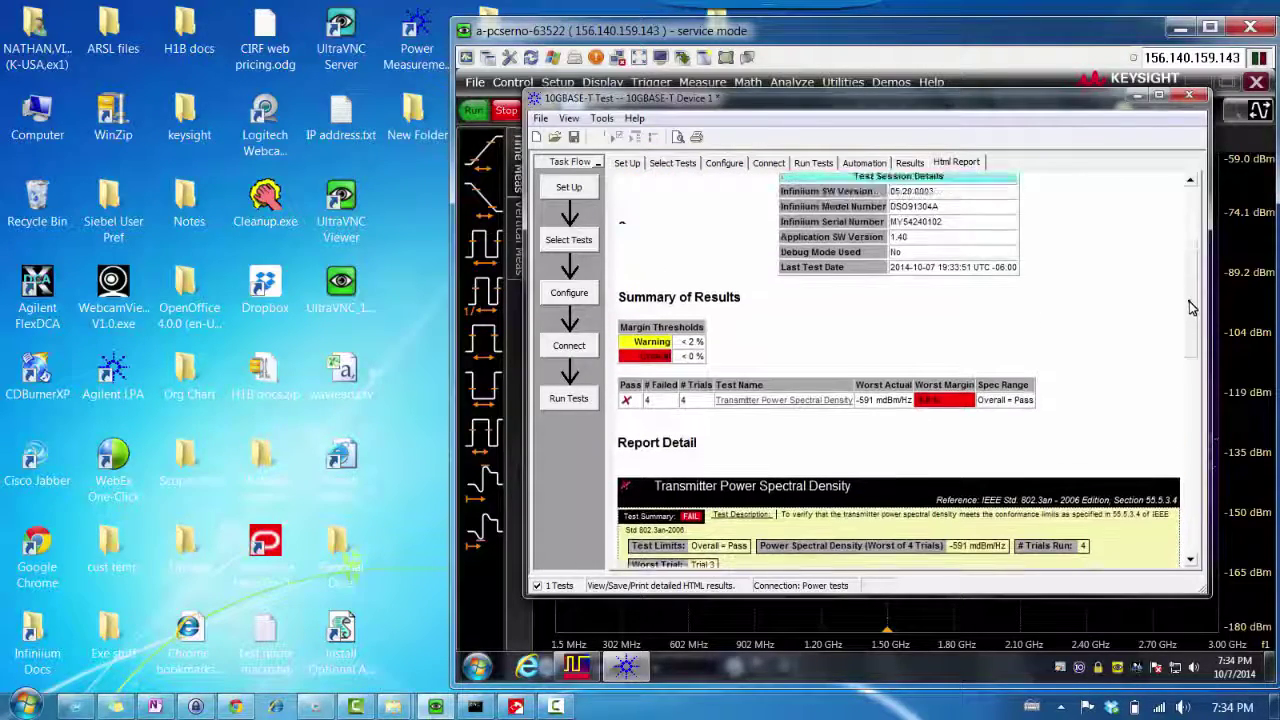
{"action": "scroll", "coordinate": [1190, 290], "scroll_direction": "up", "scroll_amount": 4}
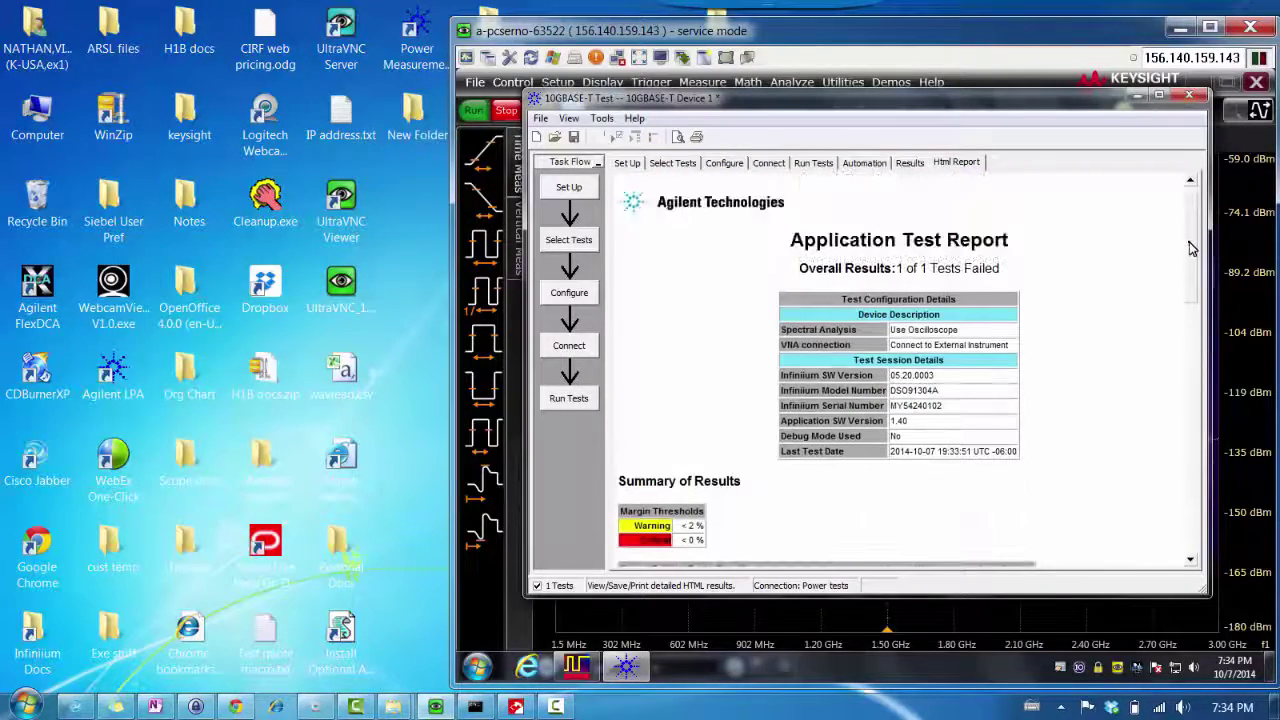
Step: Inspect the failing Trial 3 PSD graph, then return to the Select Tests list
{"action": "left_click_drag", "start_coordinate": [1190, 248], "coordinate": [1193, 390]}
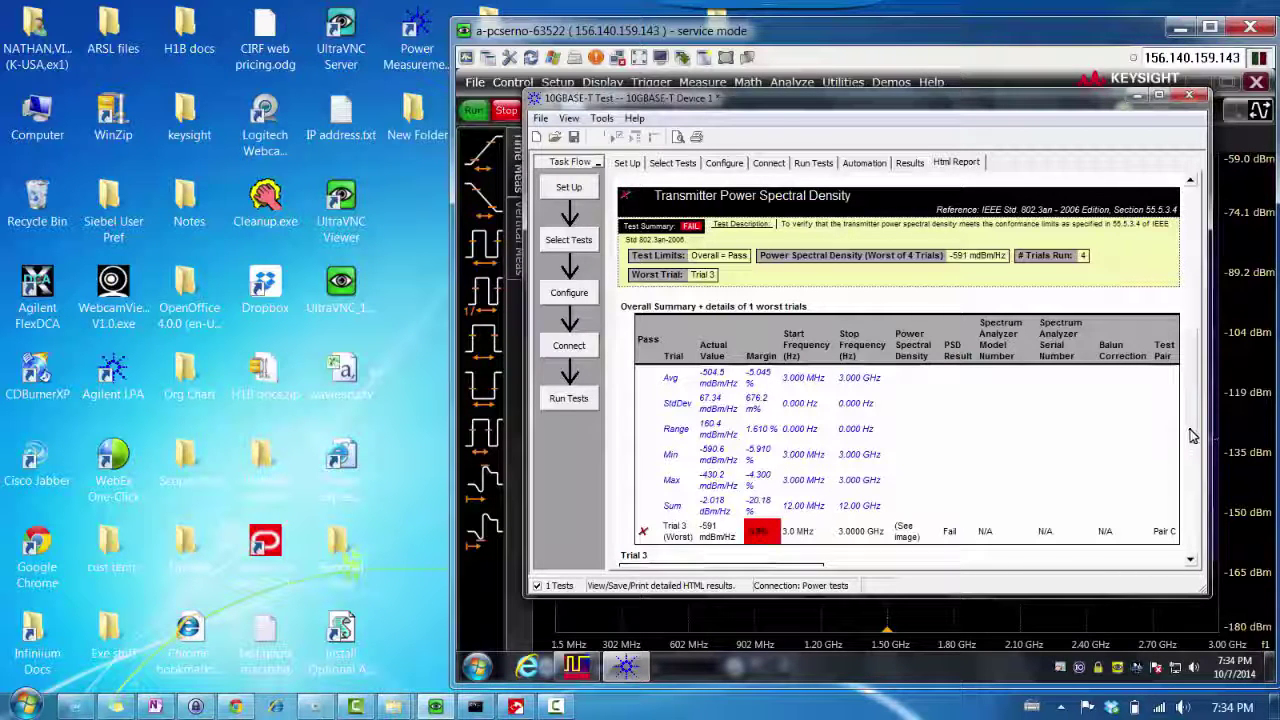
{"action": "scroll", "coordinate": [1193, 421], "scroll_direction": "up", "scroll_amount": 1}
{"action": "scroll", "coordinate": [1193, 412], "scroll_direction": "up", "scroll_amount": 2}
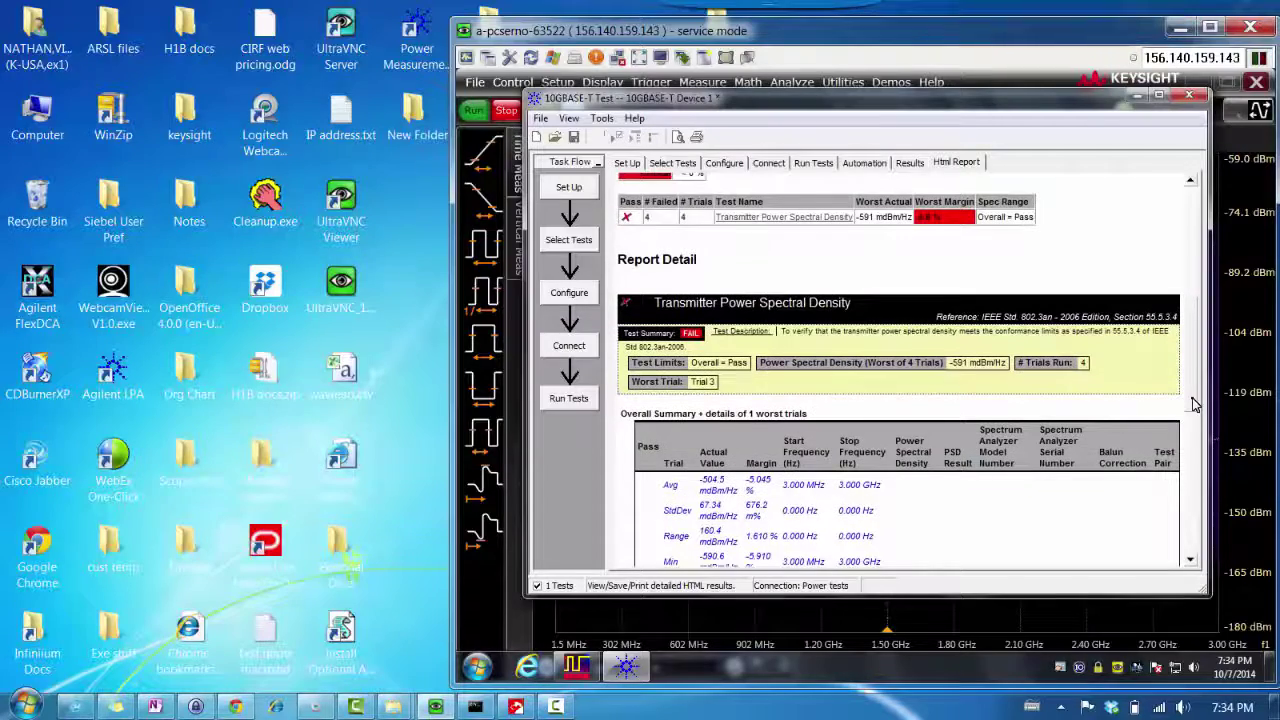
{"action": "scroll", "coordinate": [1193, 408], "scroll_direction": "down", "scroll_amount": 3}
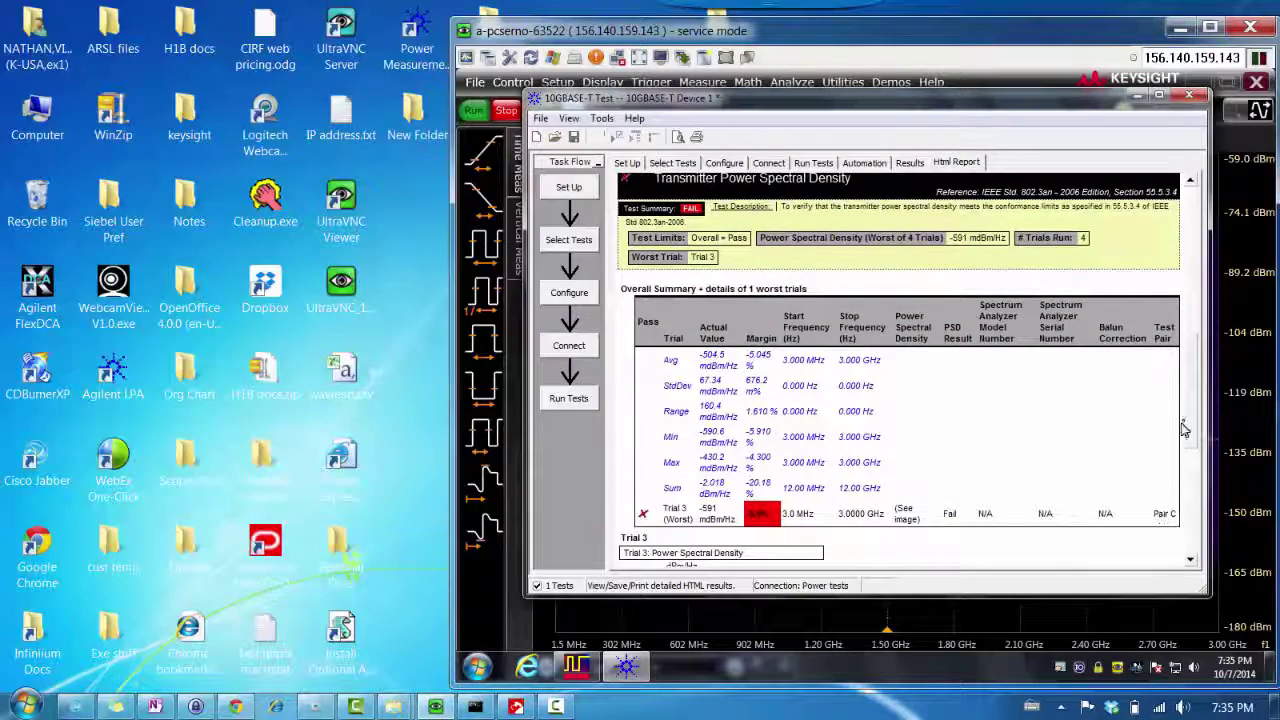
{"action": "left_click_drag", "start_coordinate": [1184, 428], "coordinate": [1186, 268]}
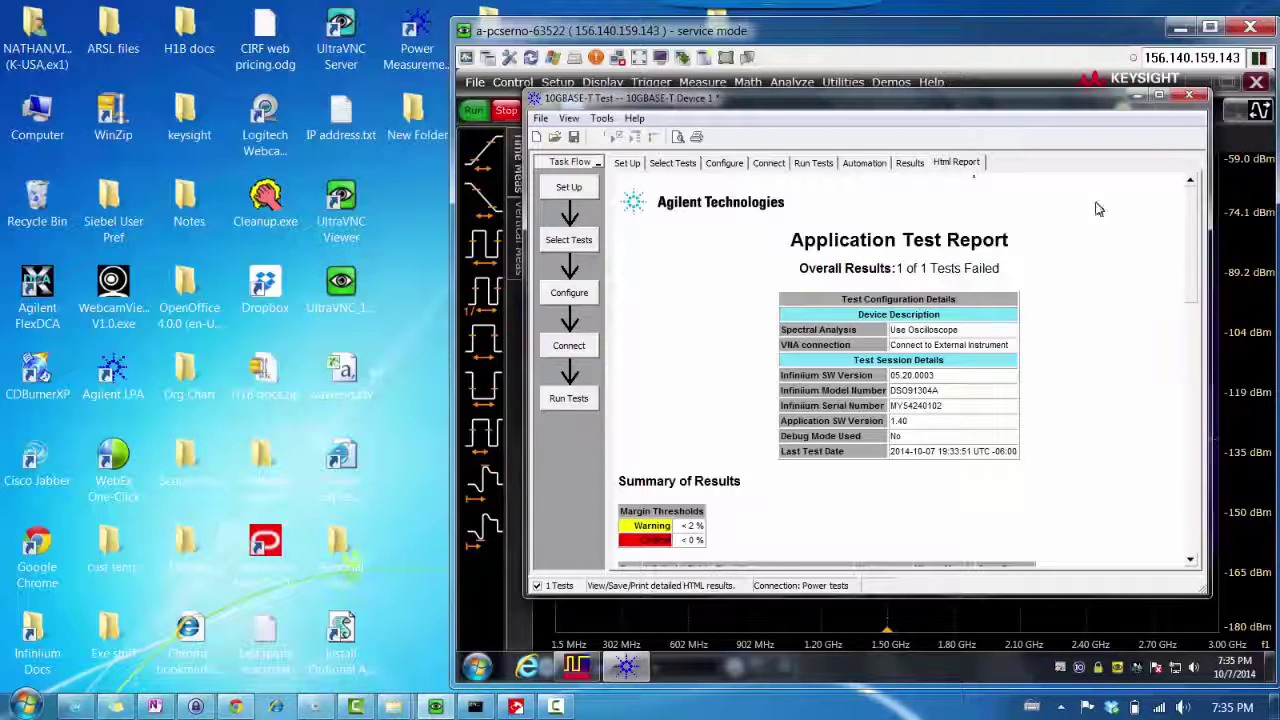
{"action": "left_click", "coordinate": [670, 165]}
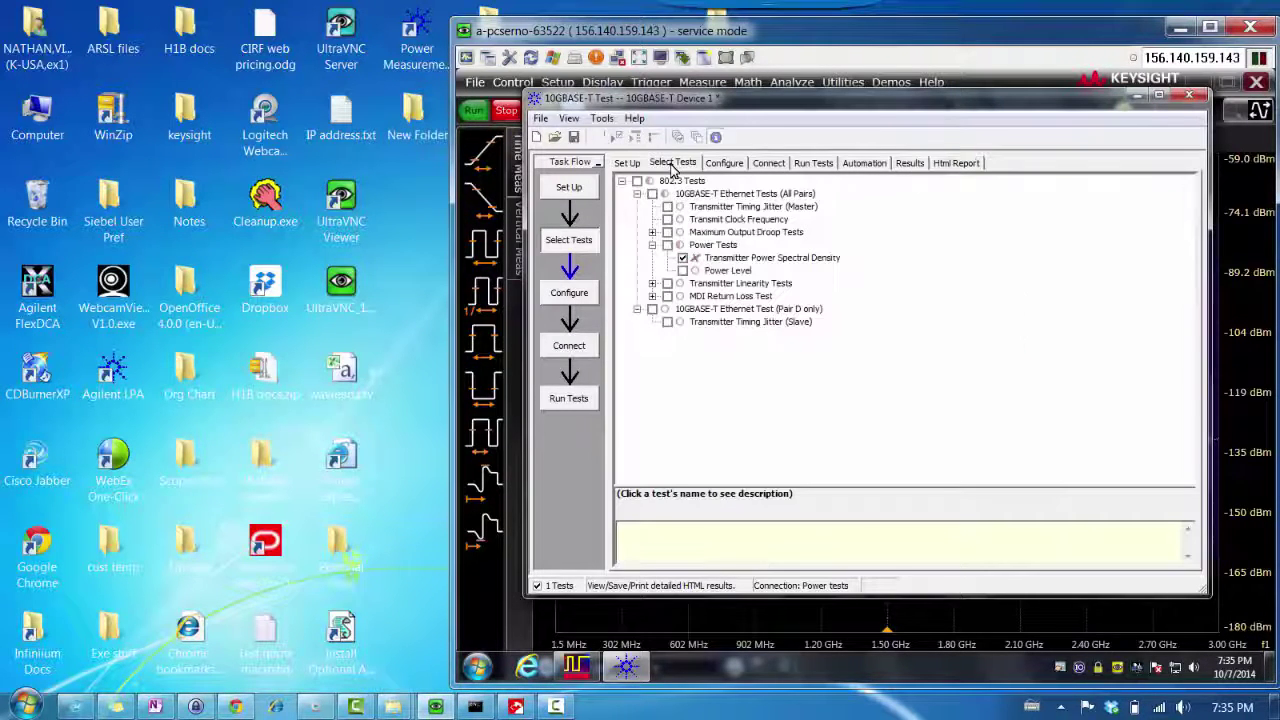